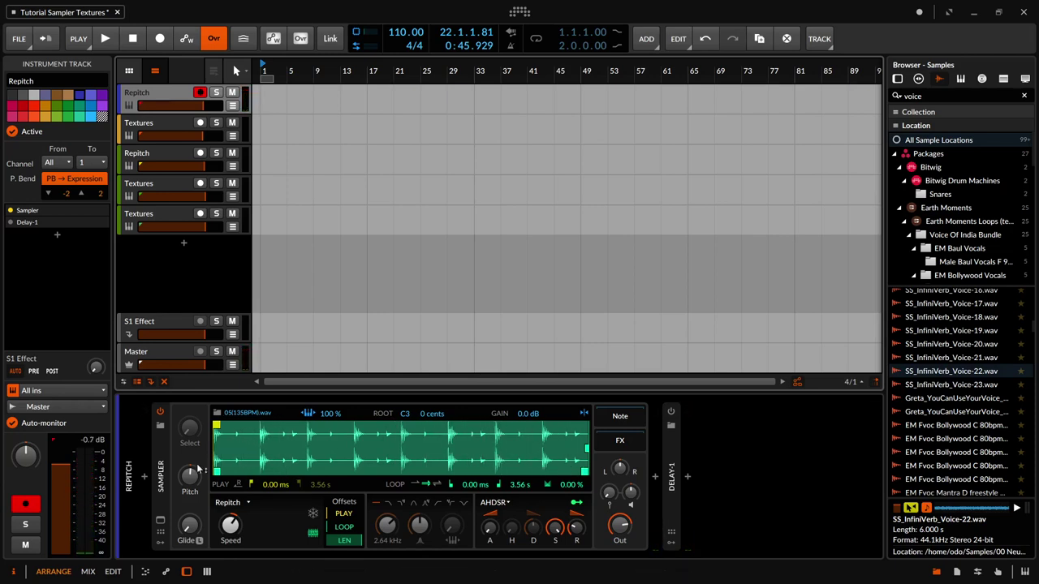
Step: Compare the Sampler on the first Repitch track and the Textures track below it, and review the play modes, choosing Textures
{"action": "left_click", "coordinate": [162, 127]}
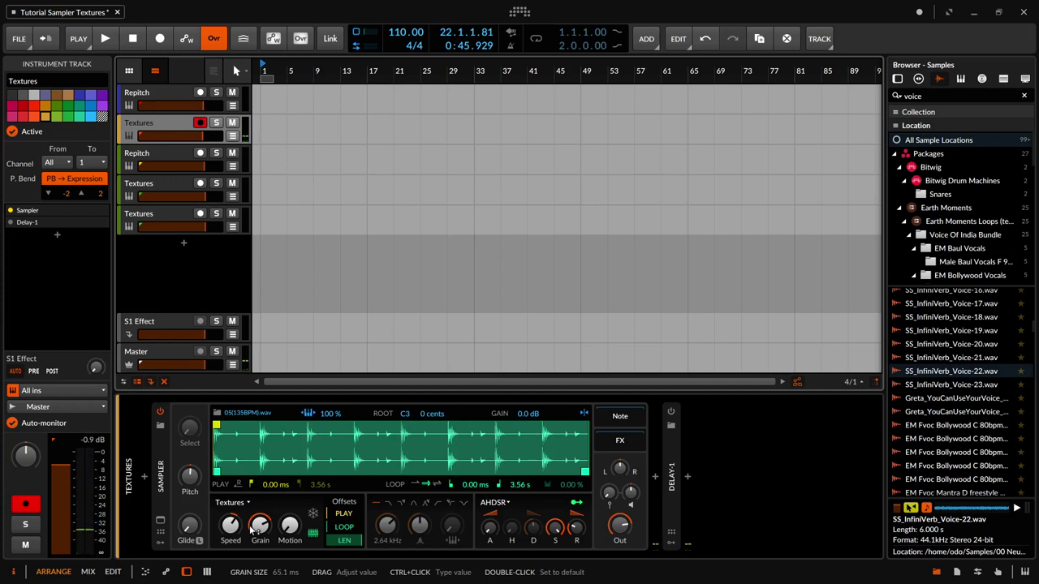
{"action": "left_click", "coordinate": [171, 97]}
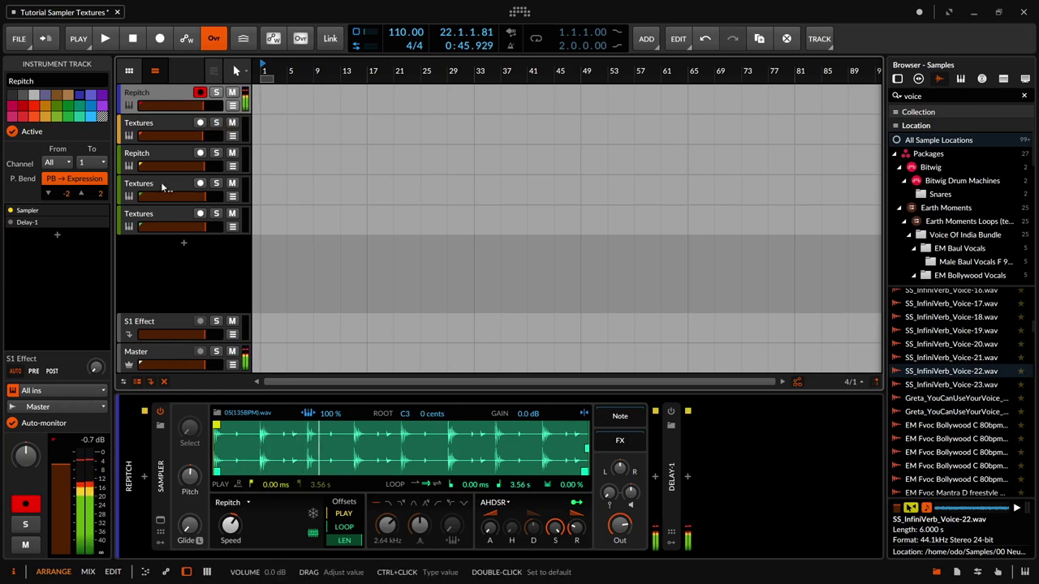
{"action": "left_click", "coordinate": [160, 128]}
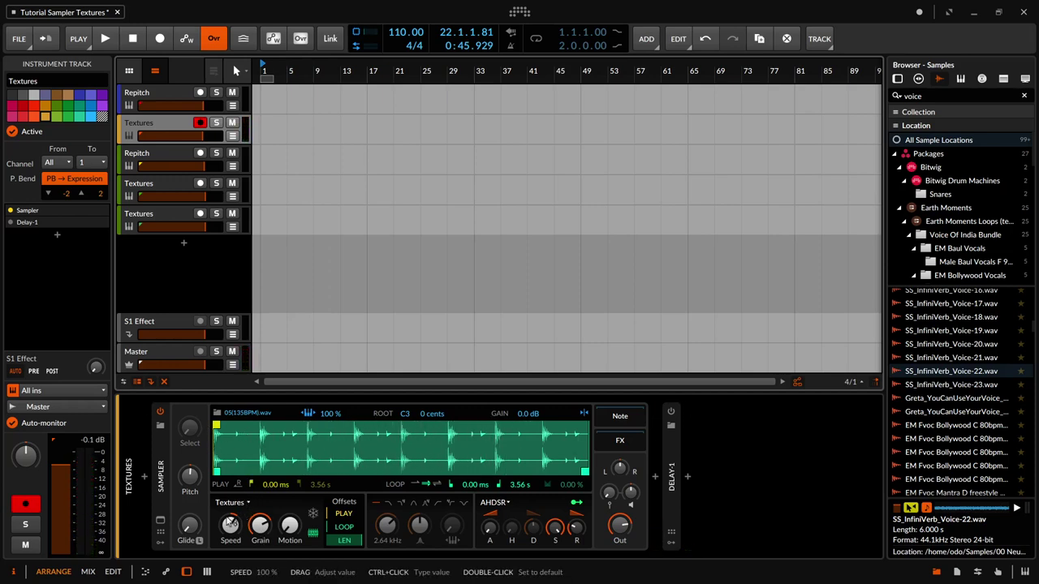
{"action": "left_click", "coordinate": [244, 503]}
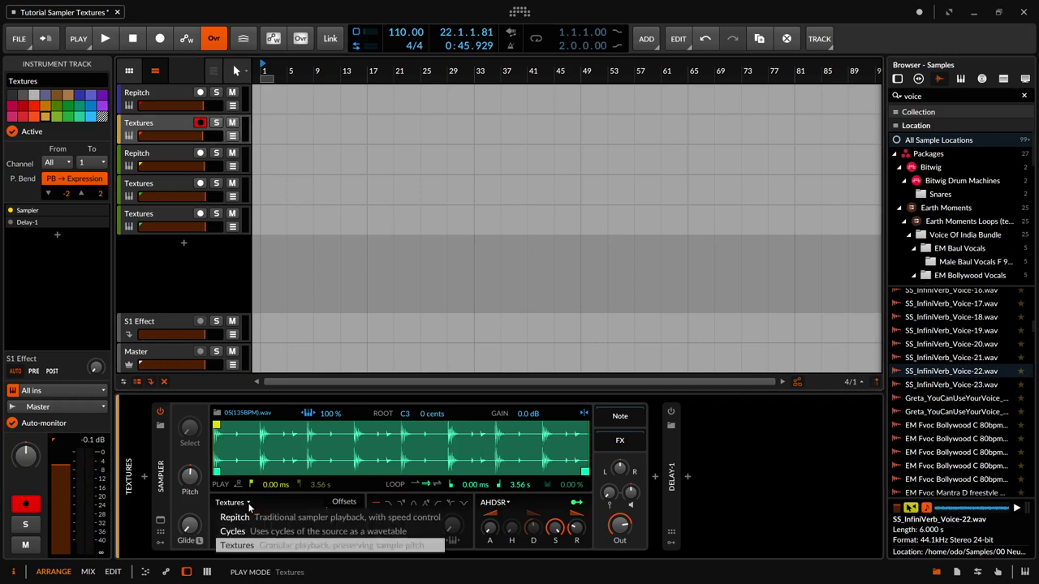
{"action": "left_click", "coordinate": [260, 545]}
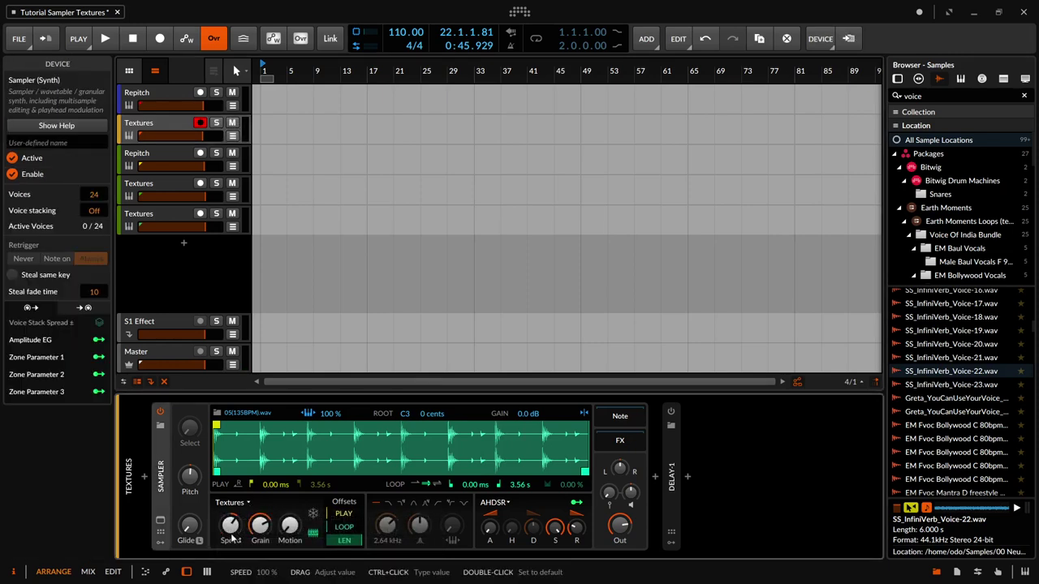
{"action": "left_click", "coordinate": [162, 94]}
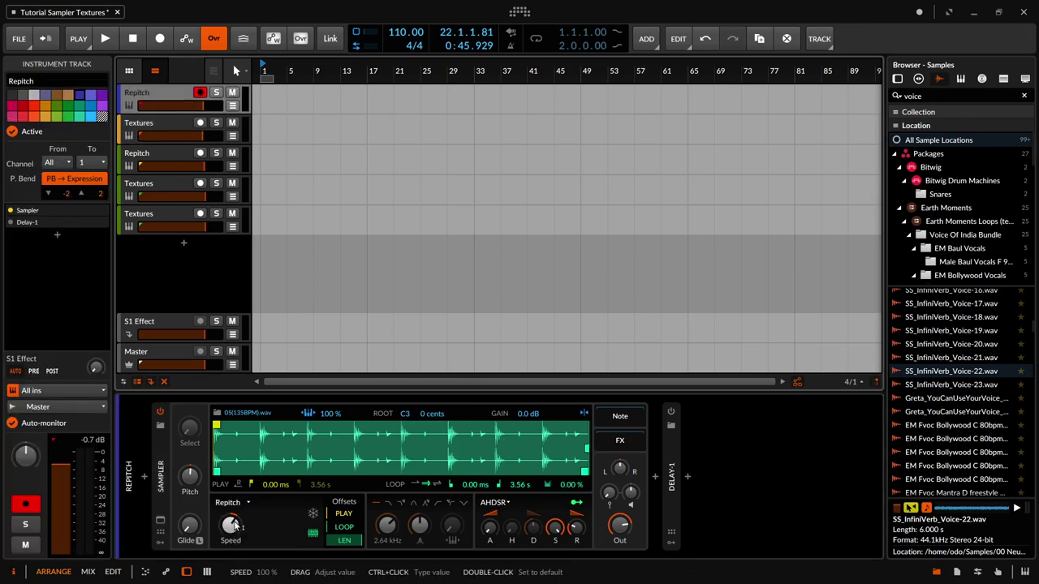
{"action": "key", "text": "Down"}
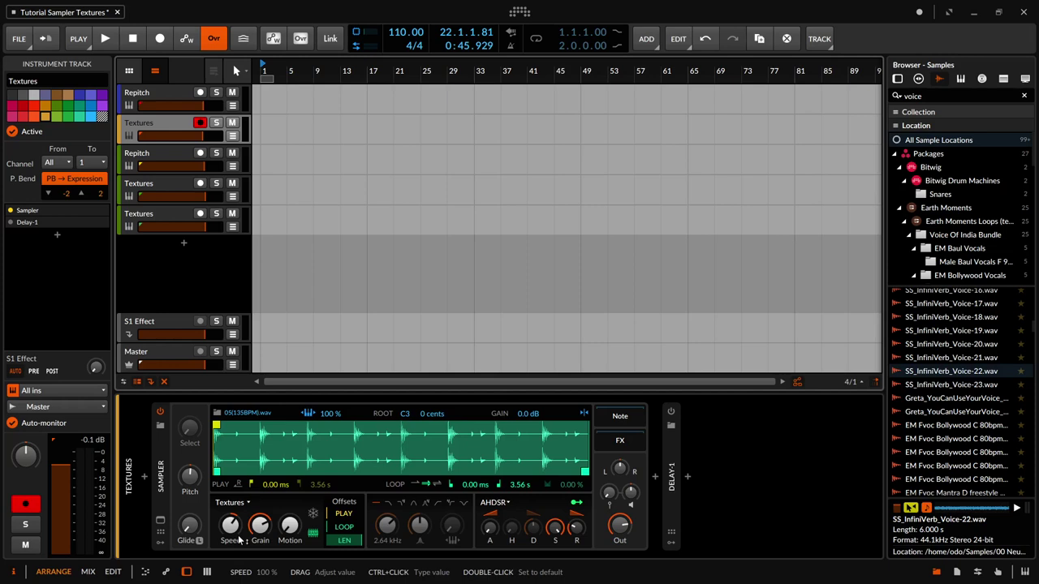
Step: Bring the Textures sampler's Speed to a standstill and try different grain sizes up to 300 ms, finishing on a shorter grain
{"action": "mouse_move", "coordinate": [239, 538]}
{"action": "left_mouse_down"}
{"action": "mouse_move", "coordinate": [240, 583]}
{"action": "mouse_move", "coordinate": [231, 525]}
{"action": "left_mouse_up"}
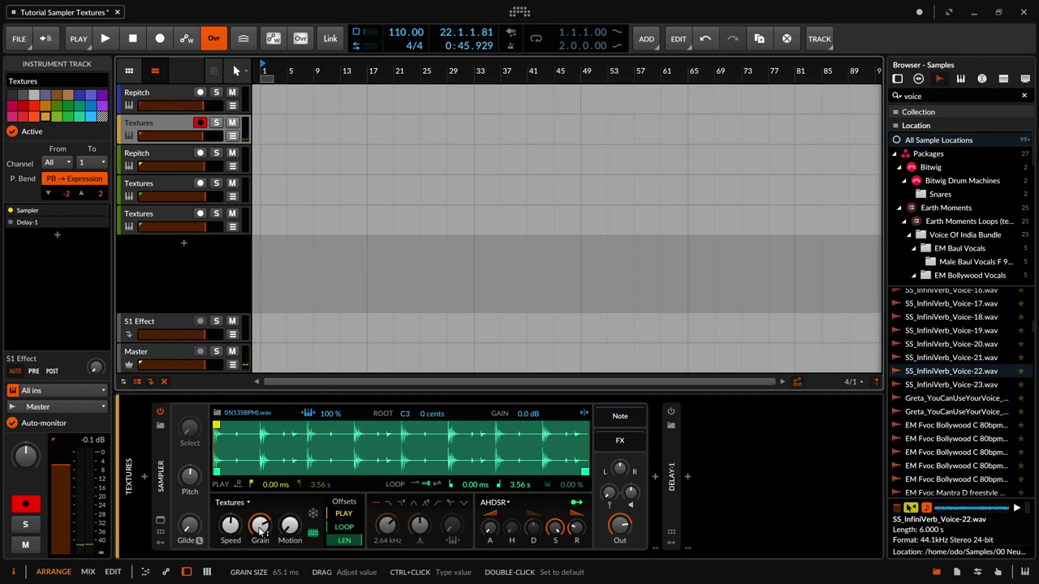
{"action": "left_click_drag", "start_coordinate": [260, 529], "coordinate": [260, 552]}
{"action": "double_click", "coordinate": [260, 526]}
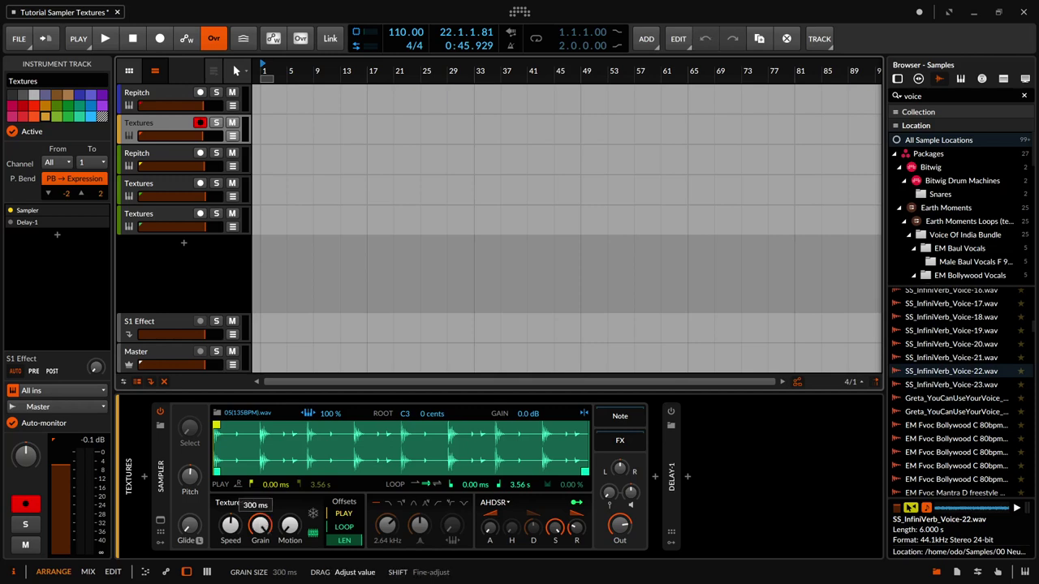
{"action": "mouse_move", "coordinate": [259, 526]}
{"action": "left_mouse_down"}
{"action": "mouse_move", "coordinate": [260, 578]}
{"action": "mouse_move", "coordinate": [262, 520]}
{"action": "left_mouse_up"}
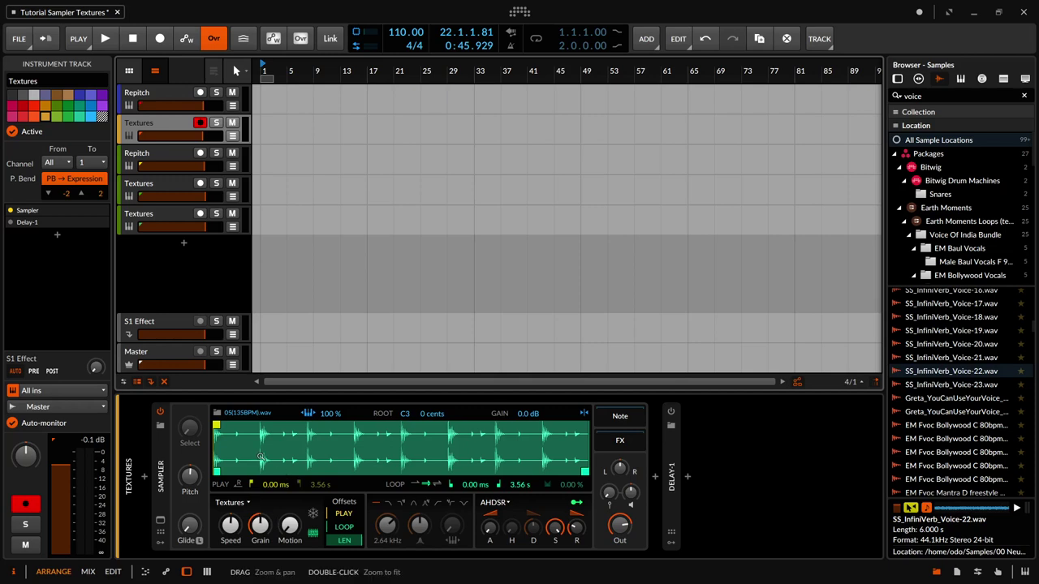
Step: Move the sample's play start to the second transient at 444 ms
{"action": "left_click_drag", "start_coordinate": [258, 454], "coordinate": [298, 452]}
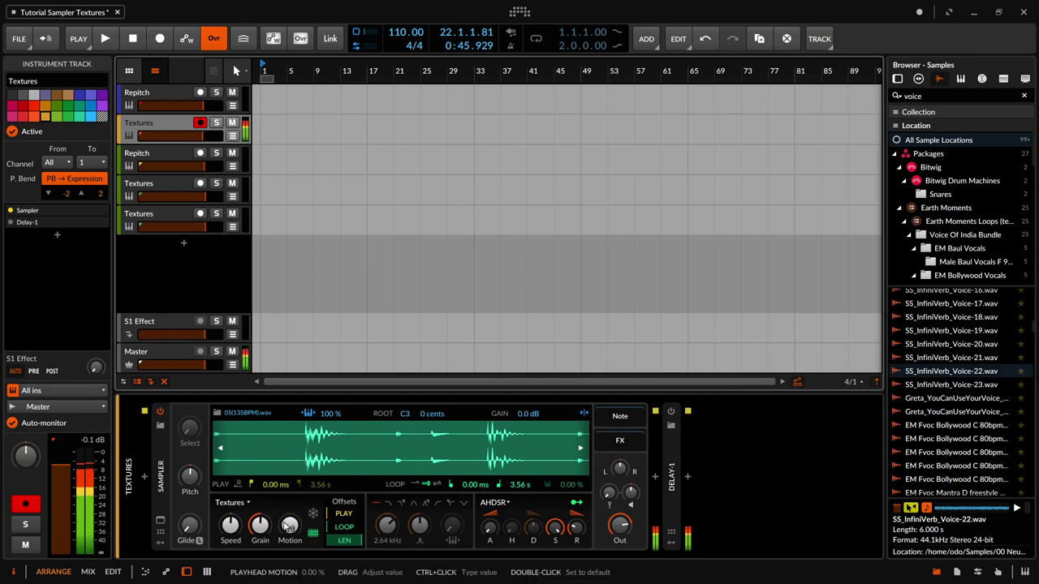
{"action": "double_click", "coordinate": [273, 424]}
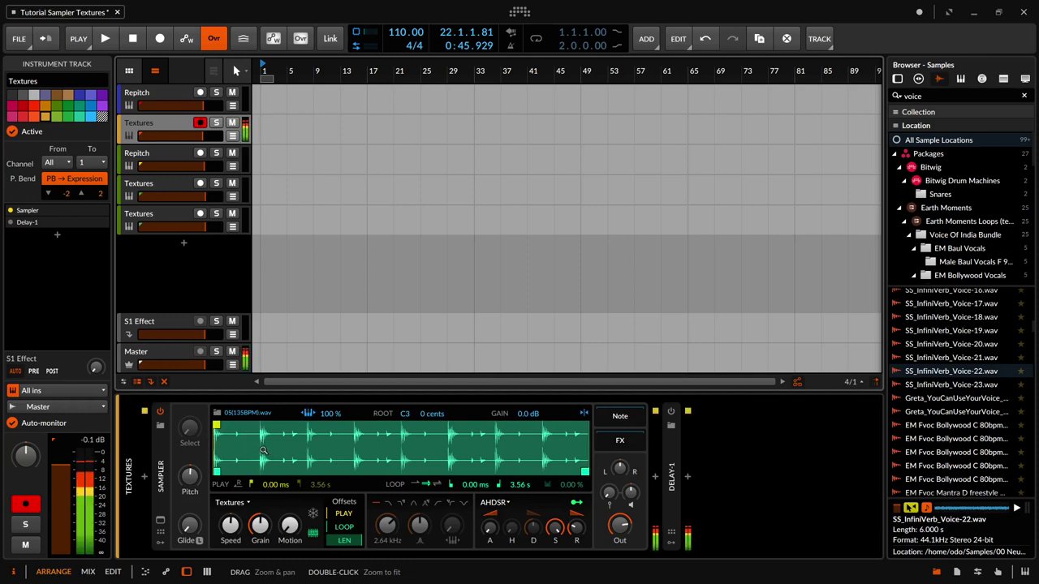
{"action": "left_click_drag", "start_coordinate": [214, 423], "coordinate": [258, 425]}
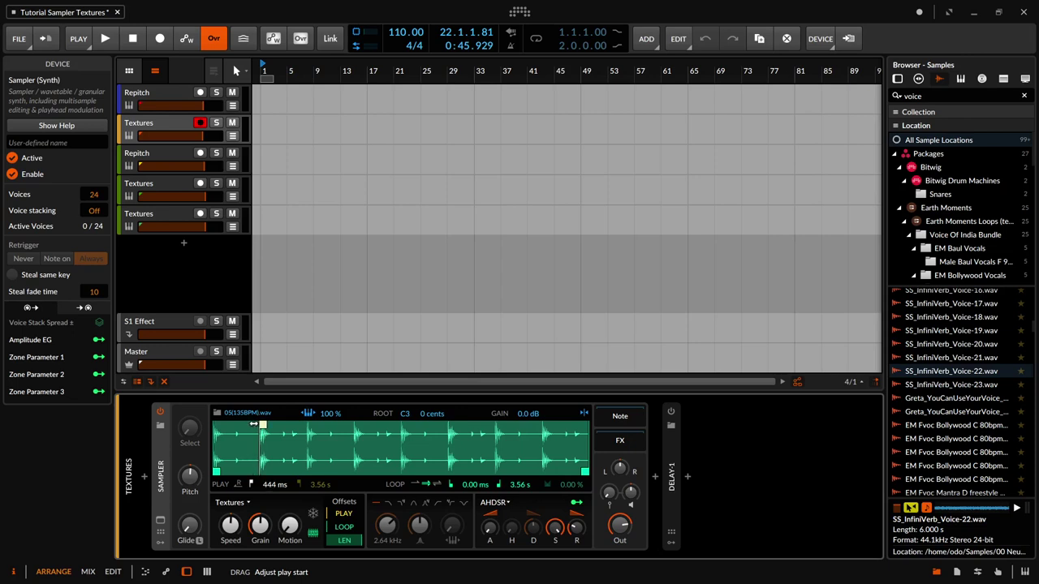
{"action": "scroll", "coordinate": [259, 438], "scroll_direction": "up", "scroll_amount": 3}
{"action": "scroll", "coordinate": [259, 438], "scroll_direction": "up", "scroll_amount": 2}
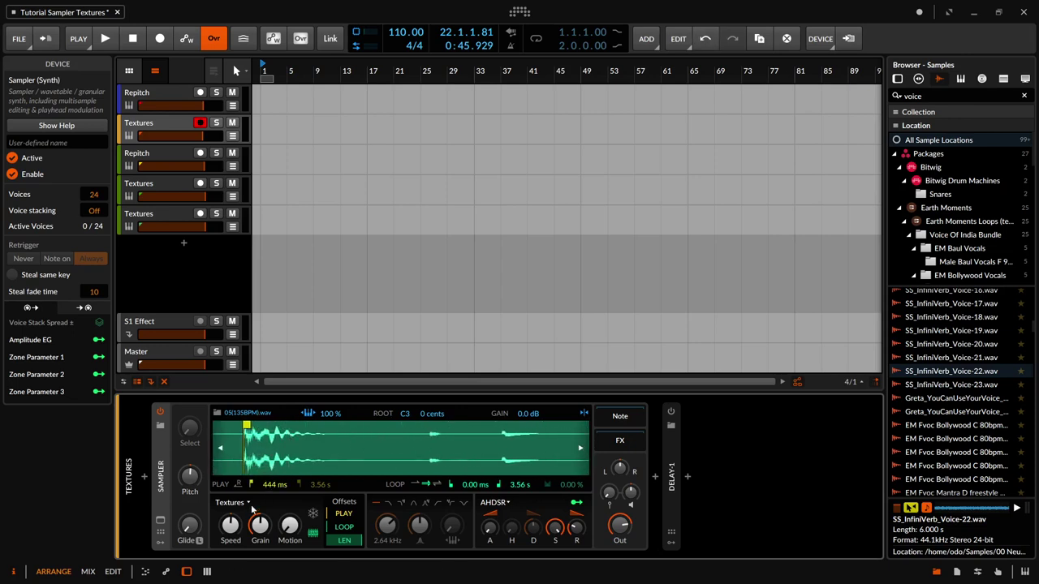
Step: Try a slow playback Speed of 8.80 %, and bring the Speed back to a standstill
{"action": "mouse_move", "coordinate": [235, 524]}
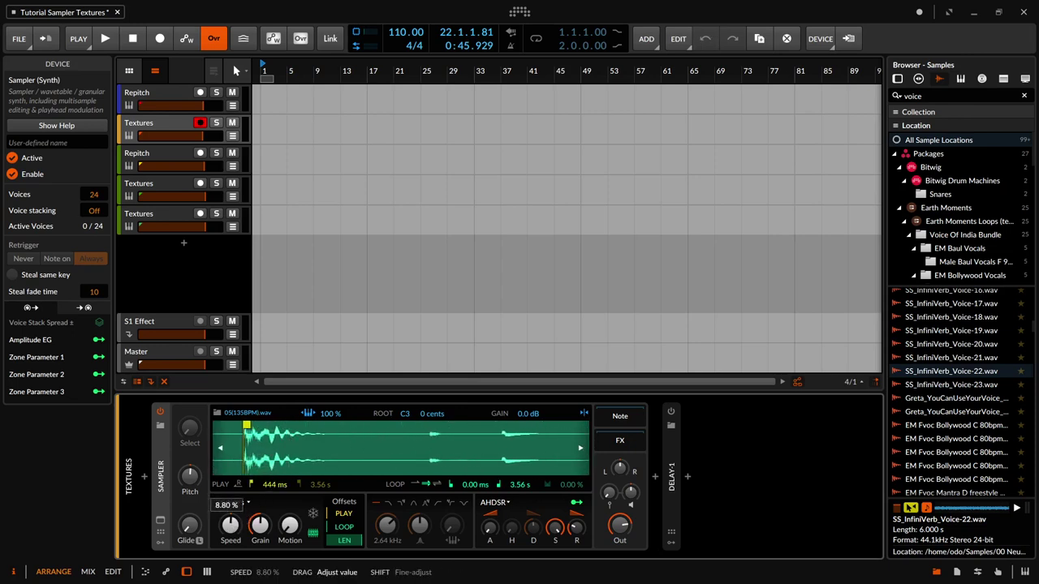
{"action": "key", "text": "shift"}
{"action": "left_click_drag", "start_coordinate": [233, 525], "coordinate": [232, 536]}
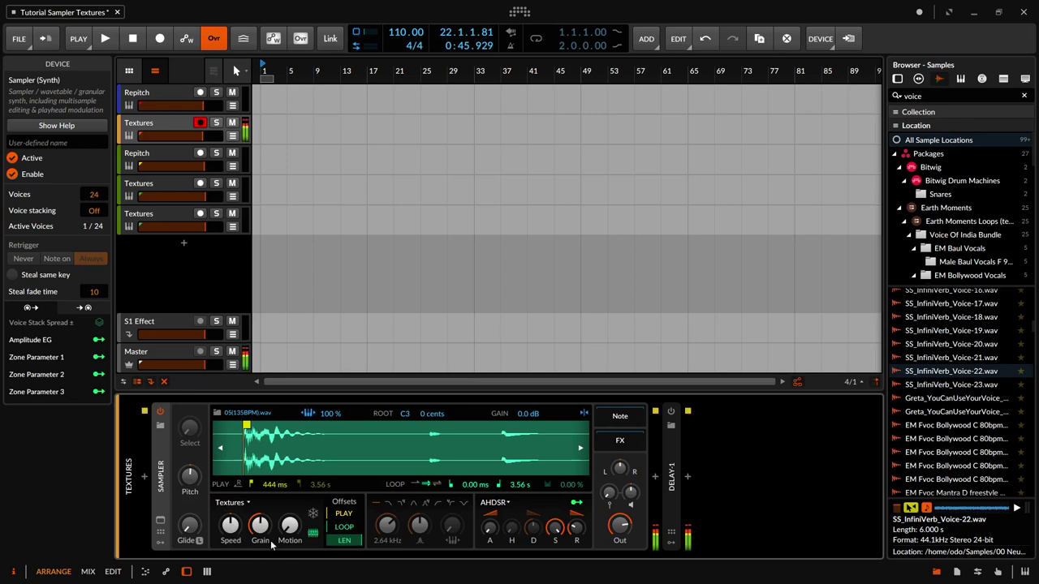
Step: Shorten the grain size through 17.7 ms and 11.0 ms down to 9.57 ms while playing the sound
{"action": "left_click_drag", "start_coordinate": [260, 526], "coordinate": [259, 526]}
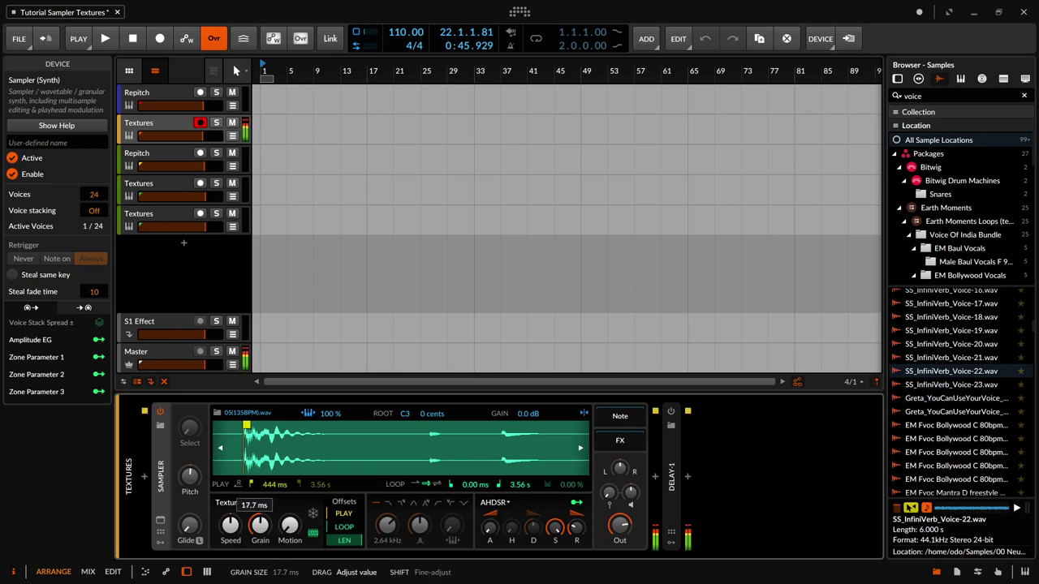
{"action": "left_click_drag", "start_coordinate": [260, 525], "coordinate": [261, 533]}
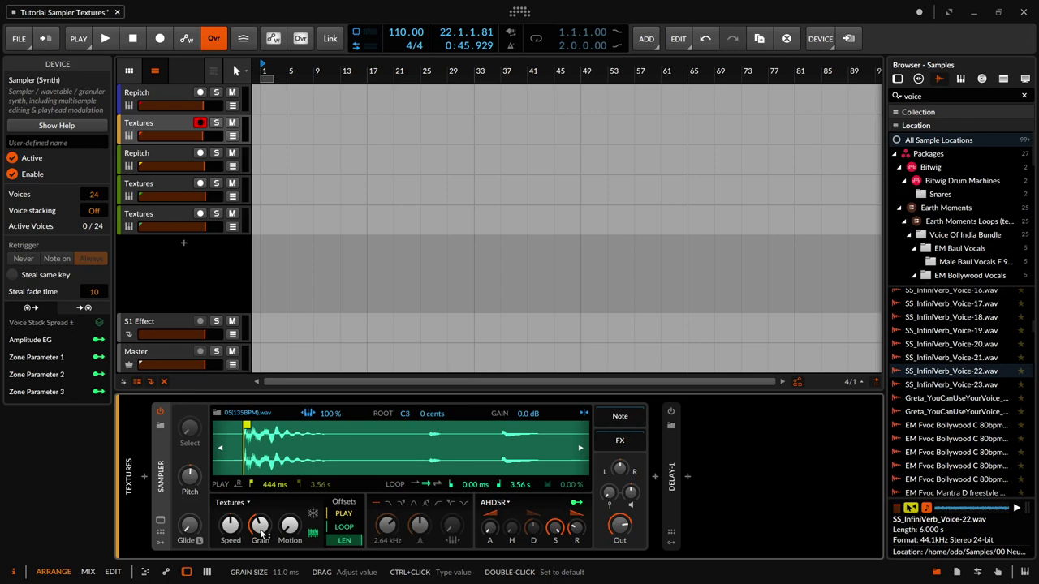
{"action": "left_click_drag", "start_coordinate": [261, 533], "coordinate": [262, 533]}
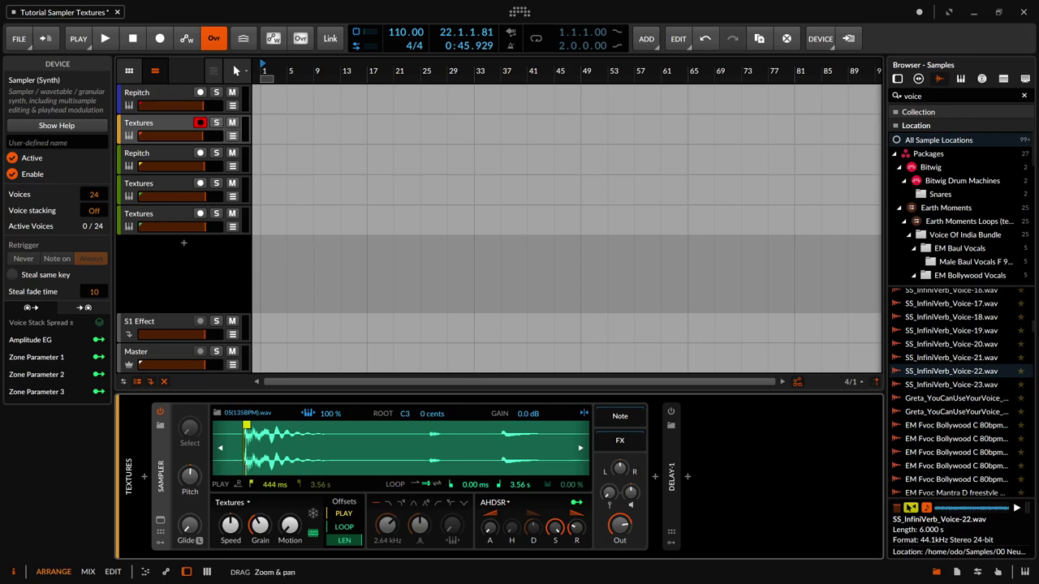
Step: Reduce the grain size to the 1.00 ms minimum and fine-tune it to 1.07 ms around the play start
{"action": "mouse_move", "coordinate": [250, 451]}
{"action": "left_mouse_down"}
{"action": "mouse_move", "coordinate": [290, 474]}
{"action": "mouse_move", "coordinate": [281, 474]}
{"action": "left_mouse_up"}
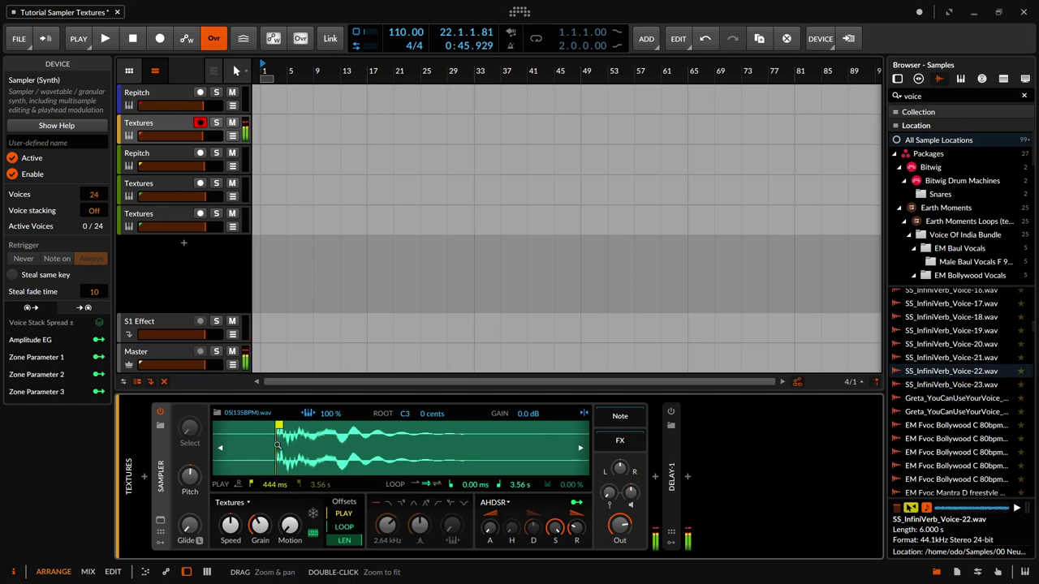
{"action": "mouse_move", "coordinate": [278, 444]}
{"action": "left_mouse_down"}
{"action": "mouse_move", "coordinate": [284, 471]}
{"action": "mouse_move", "coordinate": [300, 442]}
{"action": "left_mouse_up"}
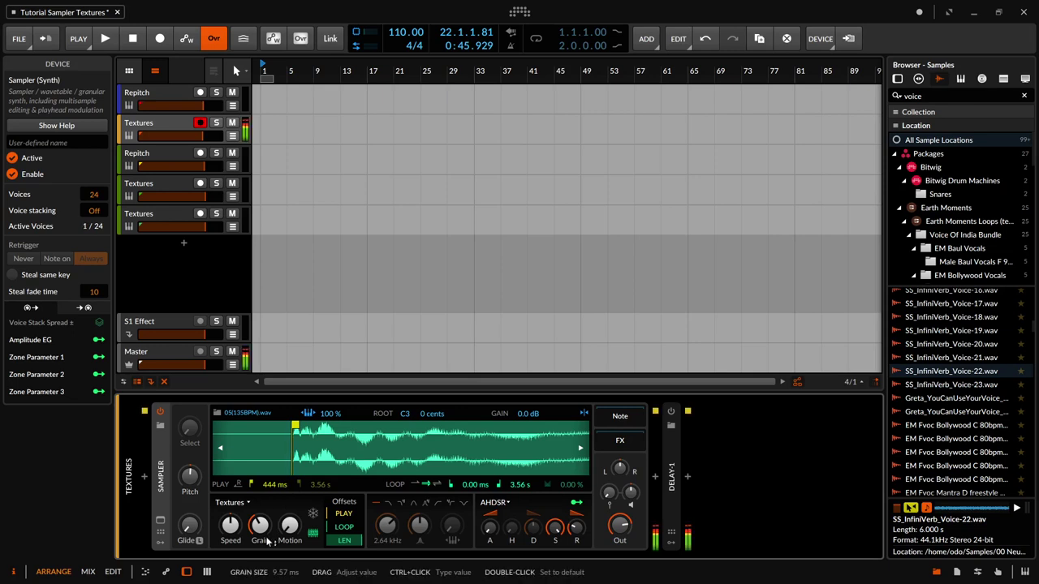
{"action": "left_click_drag", "start_coordinate": [260, 527], "coordinate": [260, 563]}
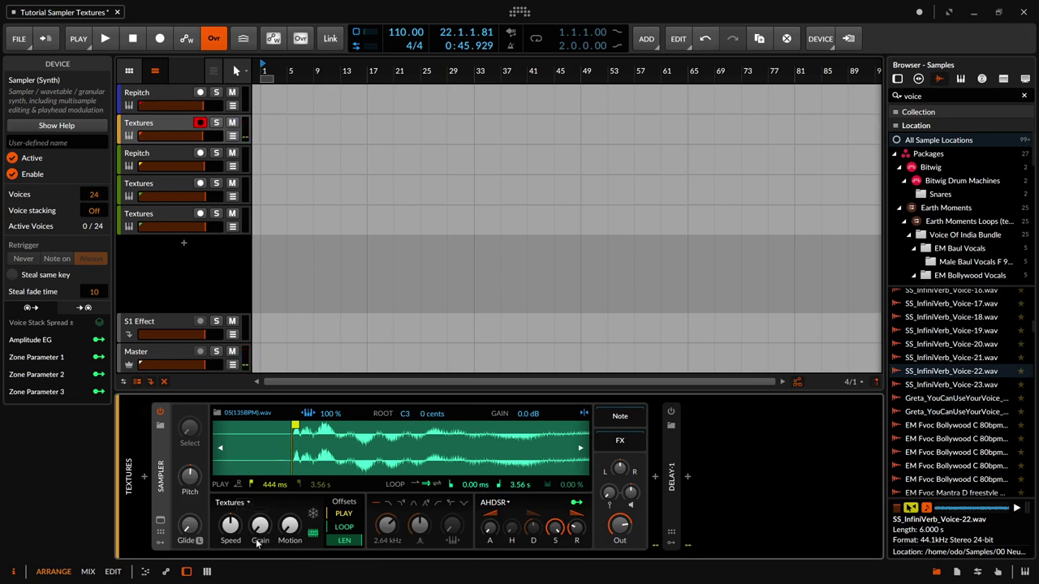
{"action": "left_click_drag", "start_coordinate": [259, 526], "coordinate": [262, 529]}
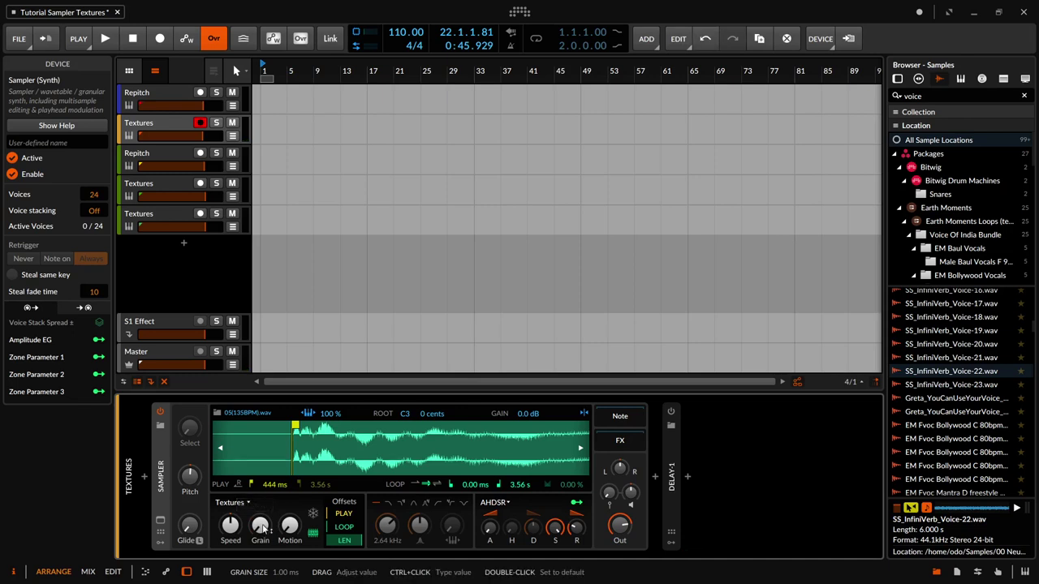
{"action": "mouse_move", "coordinate": [297, 435]}
{"action": "left_mouse_down"}
{"action": "mouse_move", "coordinate": [309, 450]}
{"action": "mouse_move", "coordinate": [286, 466]}
{"action": "mouse_move", "coordinate": [288, 446]}
{"action": "mouse_move", "coordinate": [254, 430]}
{"action": "left_mouse_up"}
{"action": "mouse_move", "coordinate": [259, 524]}
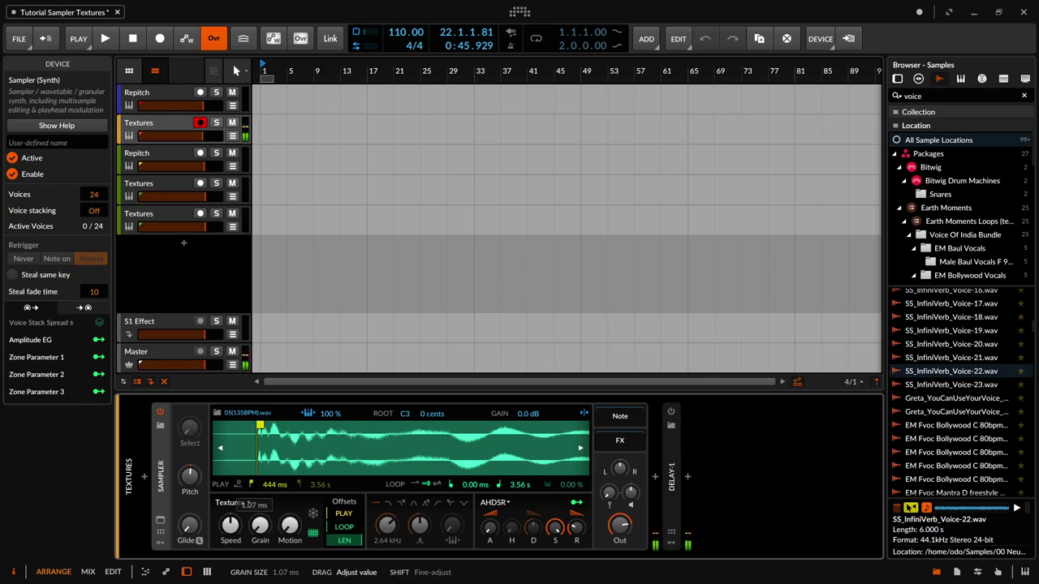
{"action": "left_click_drag", "start_coordinate": [265, 529], "coordinate": [265, 529]}
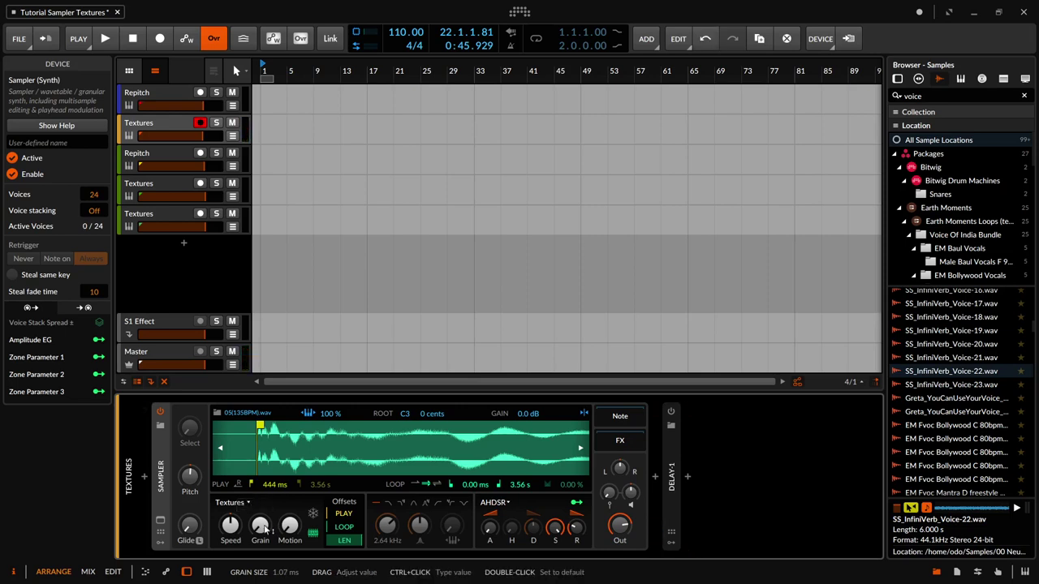
Step: Lengthen the grain size to 47.3 ms and raise the playhead motion well above zero while playing the sound
{"action": "left_click_drag", "start_coordinate": [265, 529], "coordinate": [265, 477]}
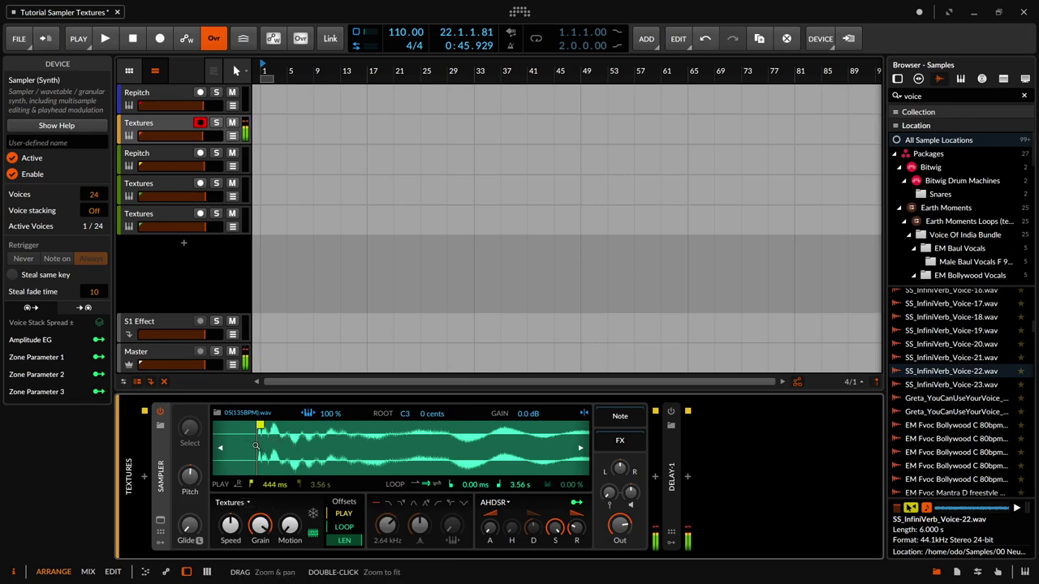
{"action": "left_click_drag", "start_coordinate": [260, 525], "coordinate": [259, 527]}
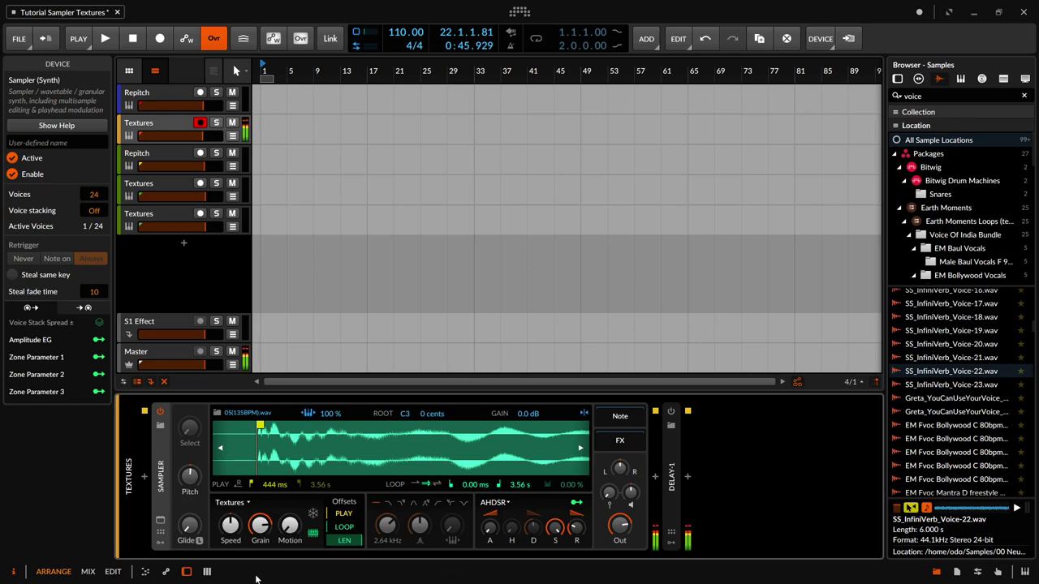
{"action": "left_click_drag", "start_coordinate": [290, 527], "coordinate": [290, 527]}
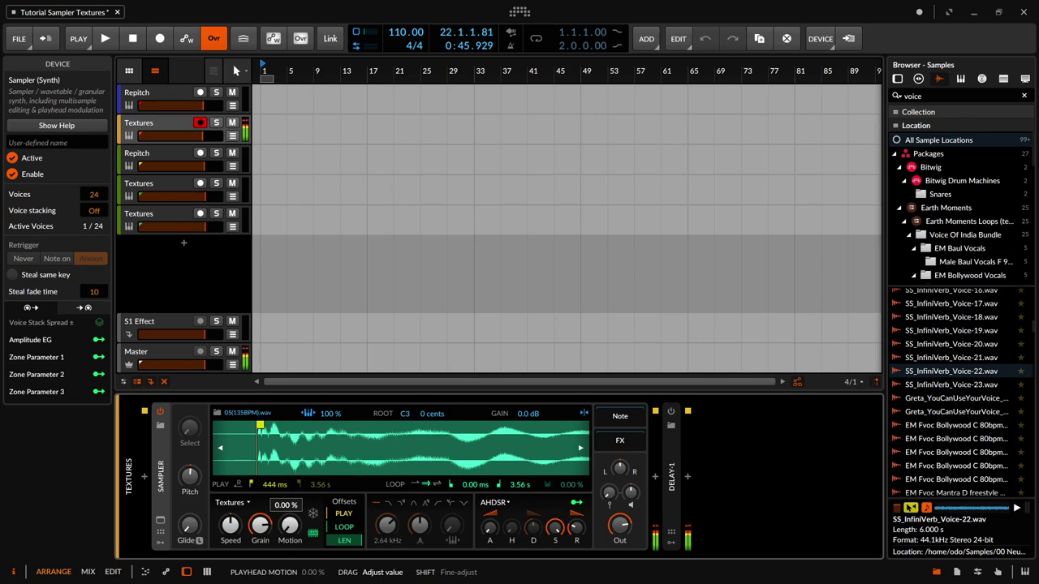
{"action": "mouse_move", "coordinate": [289, 526]}
{"action": "left_mouse_down"}
{"action": "mouse_move", "coordinate": [290, 506]}
{"action": "mouse_move", "coordinate": [290, 532]}
{"action": "left_mouse_up"}
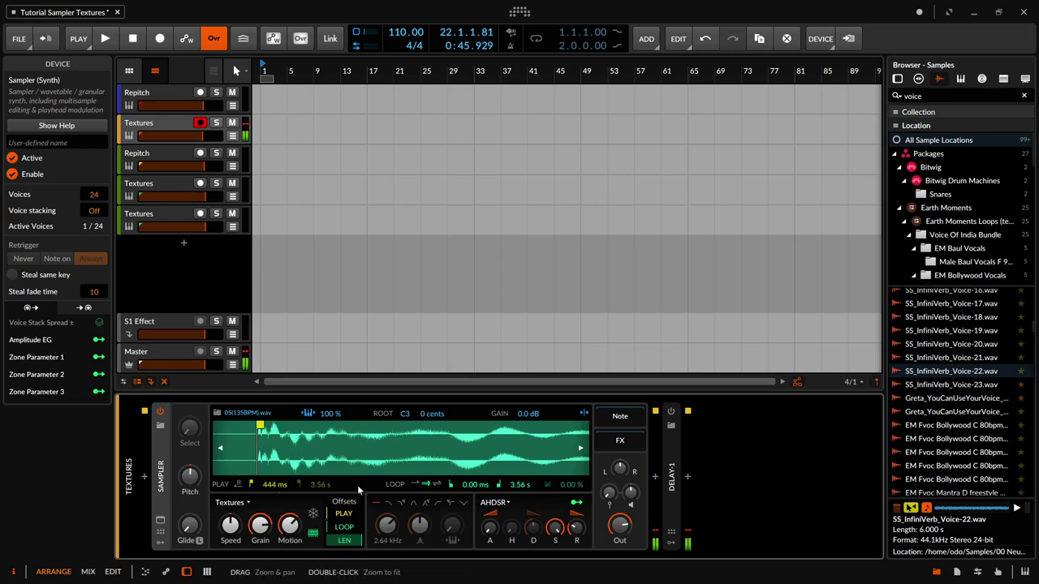
{"action": "left_click_drag", "start_coordinate": [289, 526], "coordinate": [258, 523]}
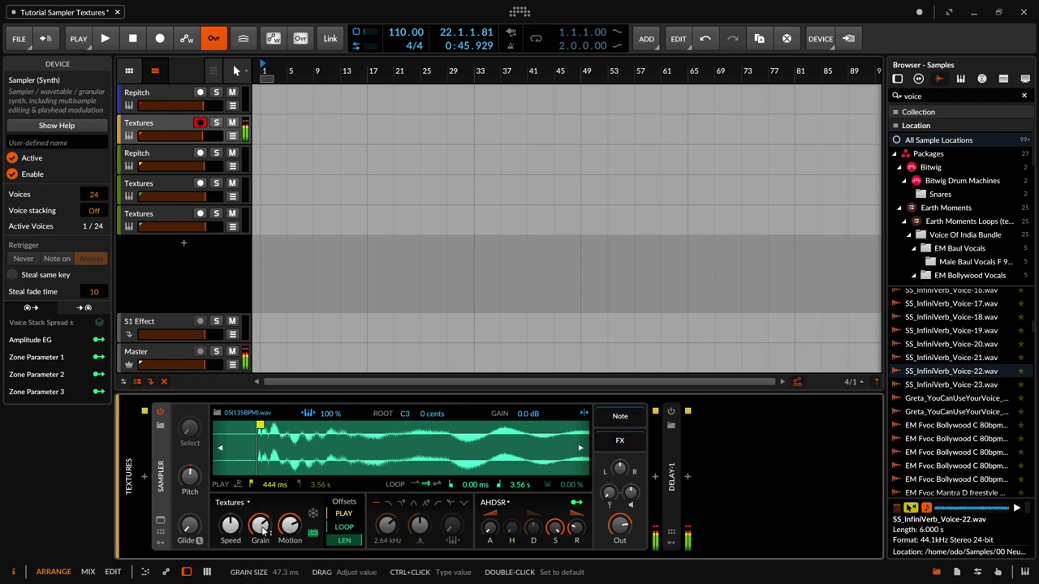
Step: Try playhead motion at 800 % and 7.62 % with different grain sizes, ending on a short grain with minimal motion
{"action": "left_click_drag", "start_coordinate": [261, 527], "coordinate": [290, 502]}
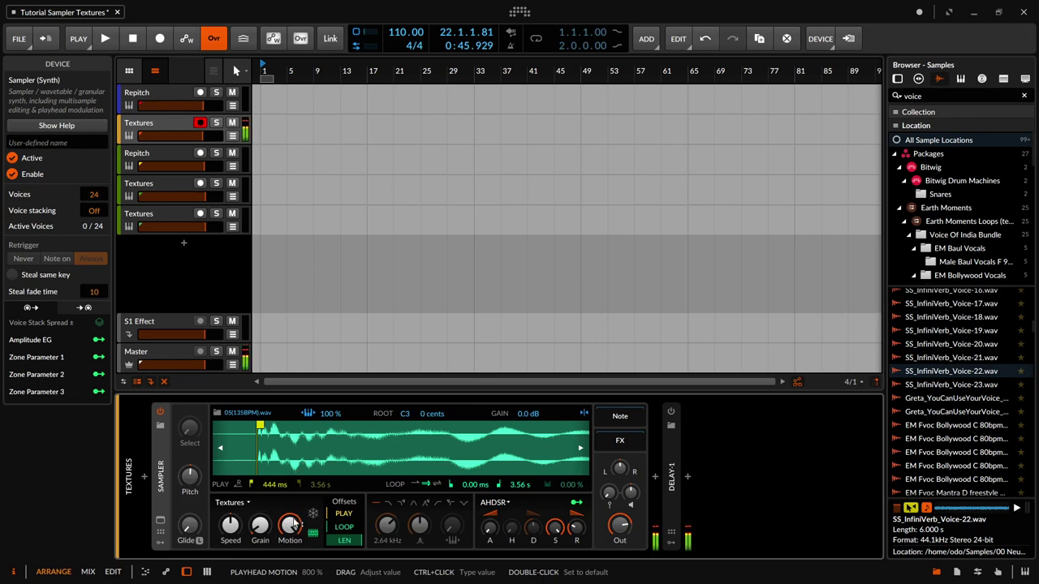
{"action": "left_click_drag", "start_coordinate": [291, 526], "coordinate": [264, 491]}
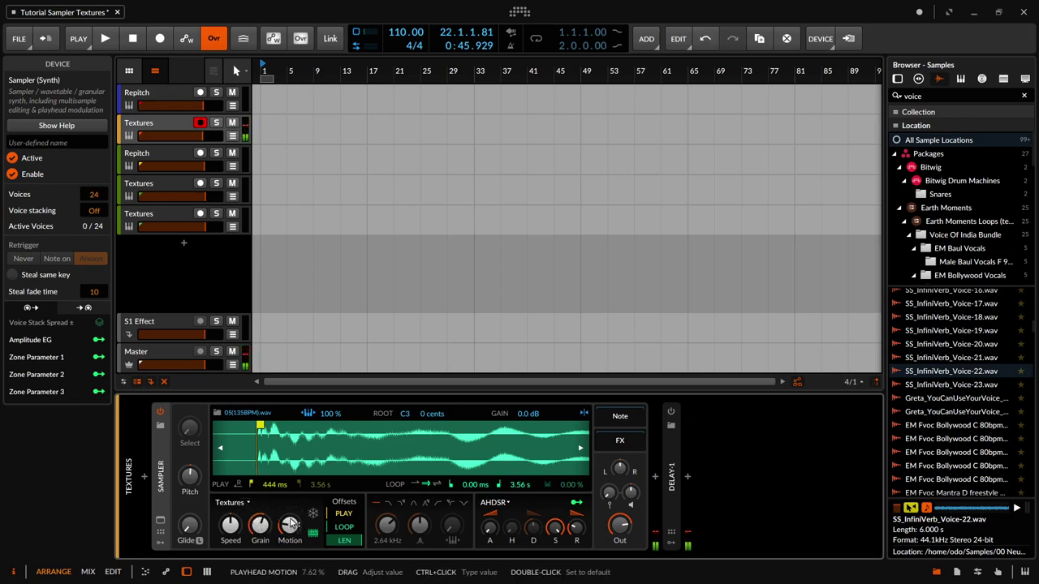
{"action": "left_click_drag", "start_coordinate": [293, 524], "coordinate": [262, 556]}
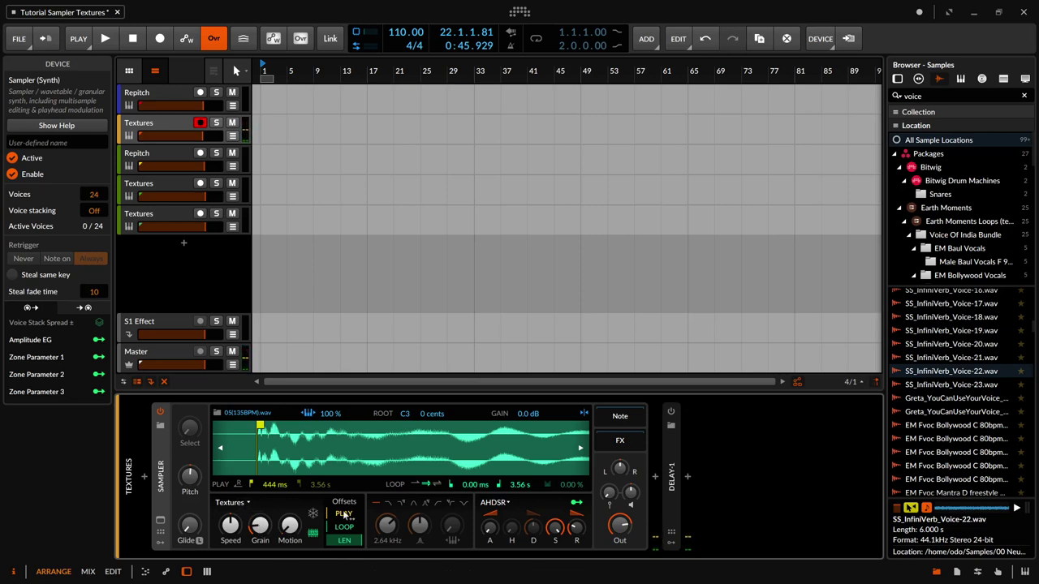
Step: Compare the voice sample's Repitch track with the Textures track directly below it
{"action": "left_click", "coordinate": [161, 158]}
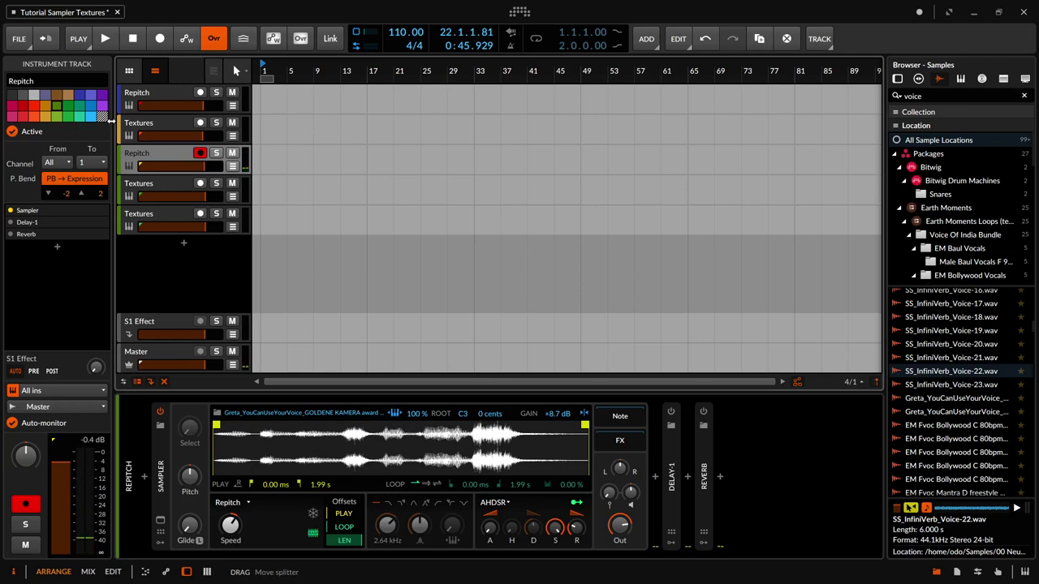
{"action": "left_click", "coordinate": [166, 188]}
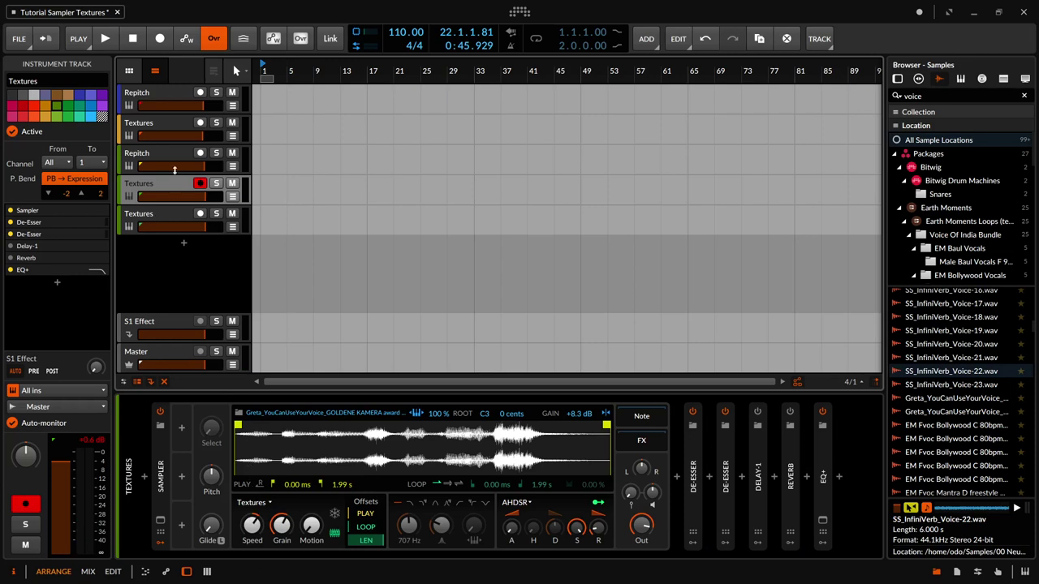
Step: Inspect the Sampler's modulation settings on the last Textures track, including the Random 1 modulator, and examine its waveform up close
{"action": "left_click", "coordinate": [168, 217]}
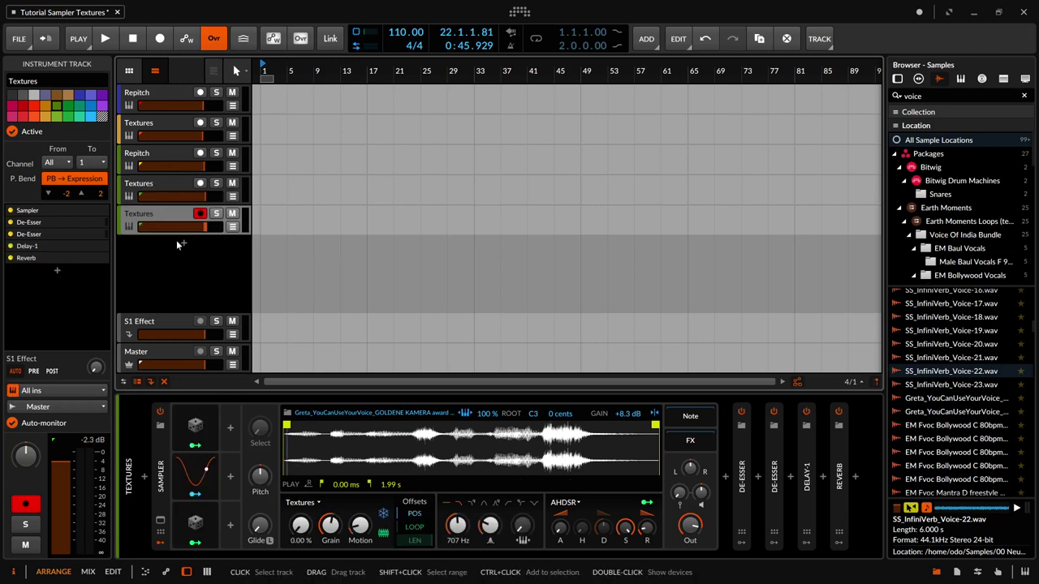
{"action": "left_click", "coordinate": [160, 443]}
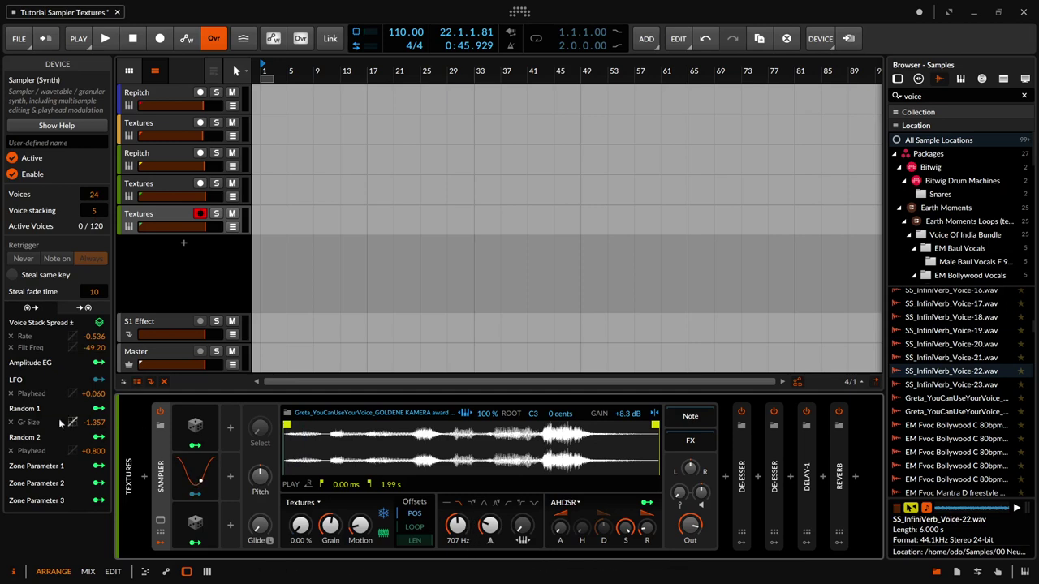
{"action": "left_click", "coordinate": [196, 426]}
{"action": "left_click", "coordinate": [169, 455]}
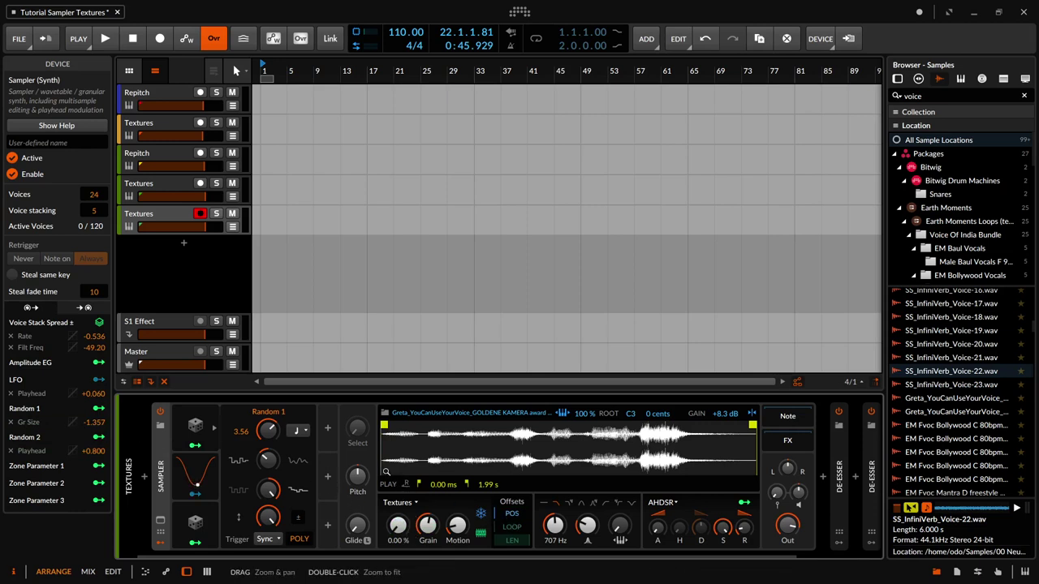
{"action": "left_click_drag", "start_coordinate": [389, 458], "coordinate": [421, 459]}
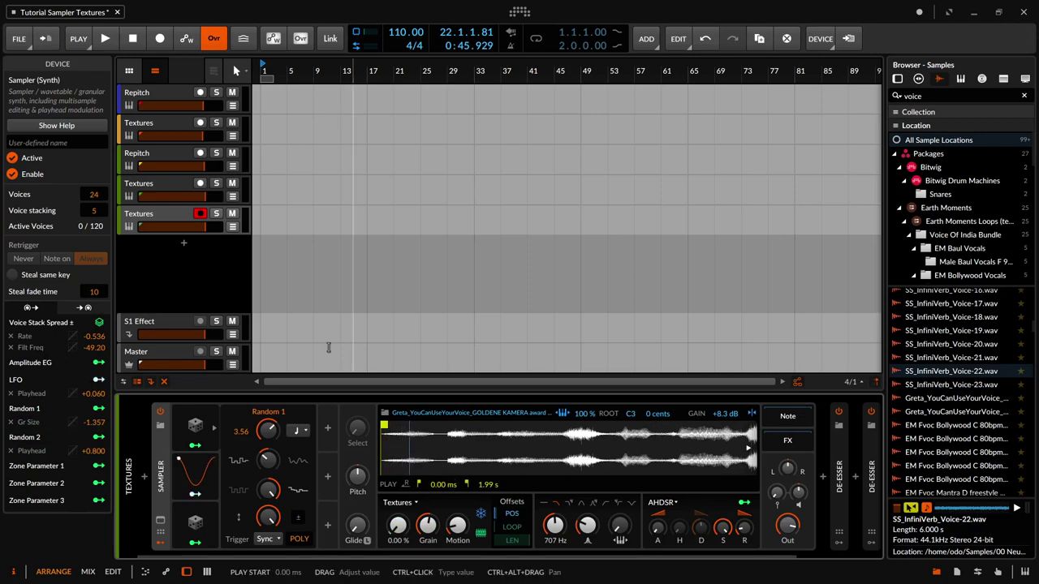
Step: Compare the unmodulated Textures and Repitch voice tracks with the modulated Textures track at the end of the track list
{"action": "left_click", "coordinate": [166, 184]}
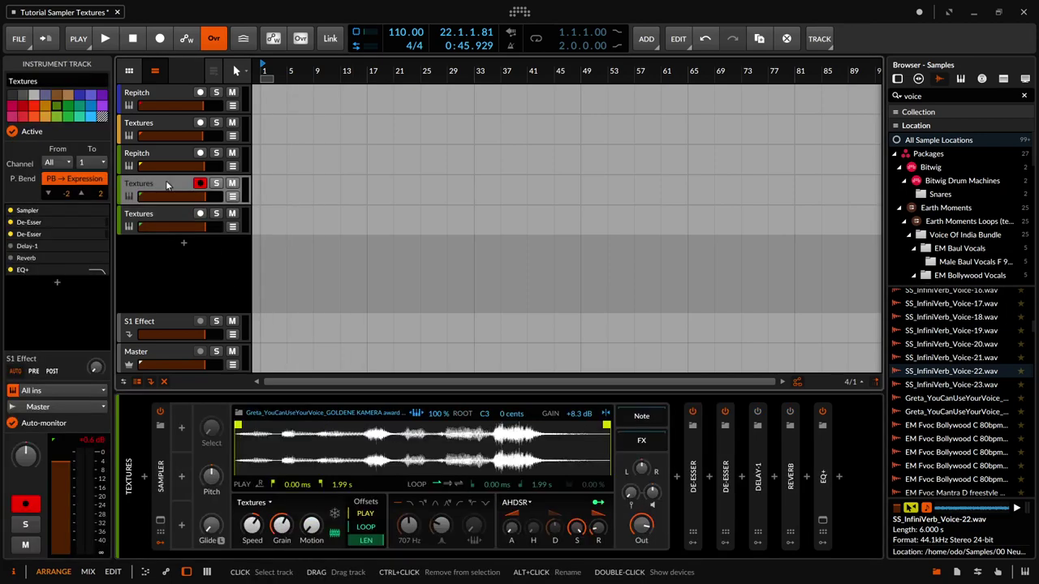
{"action": "left_click", "coordinate": [149, 156]}
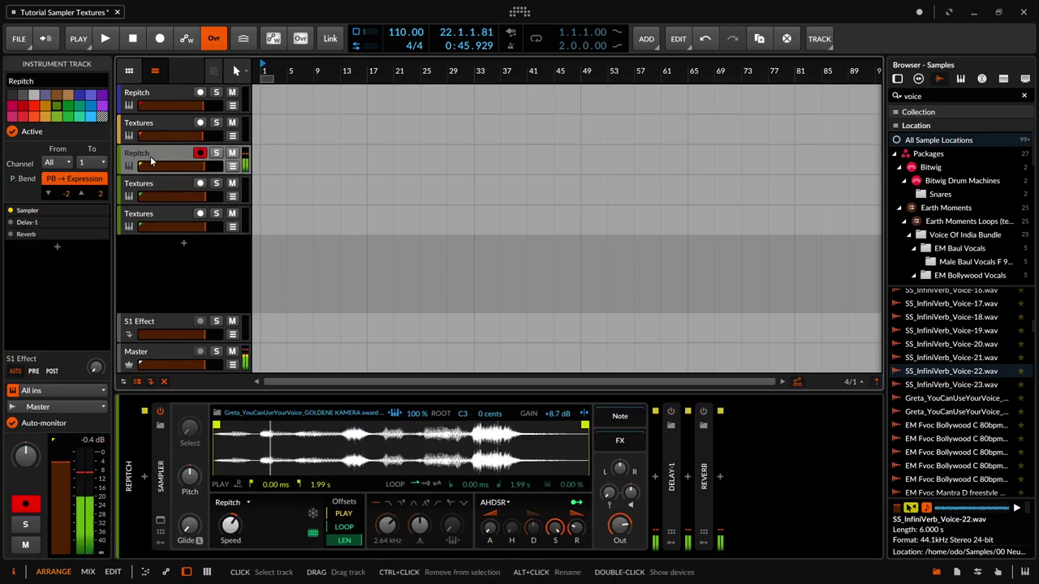
{"action": "left_click", "coordinate": [169, 222]}
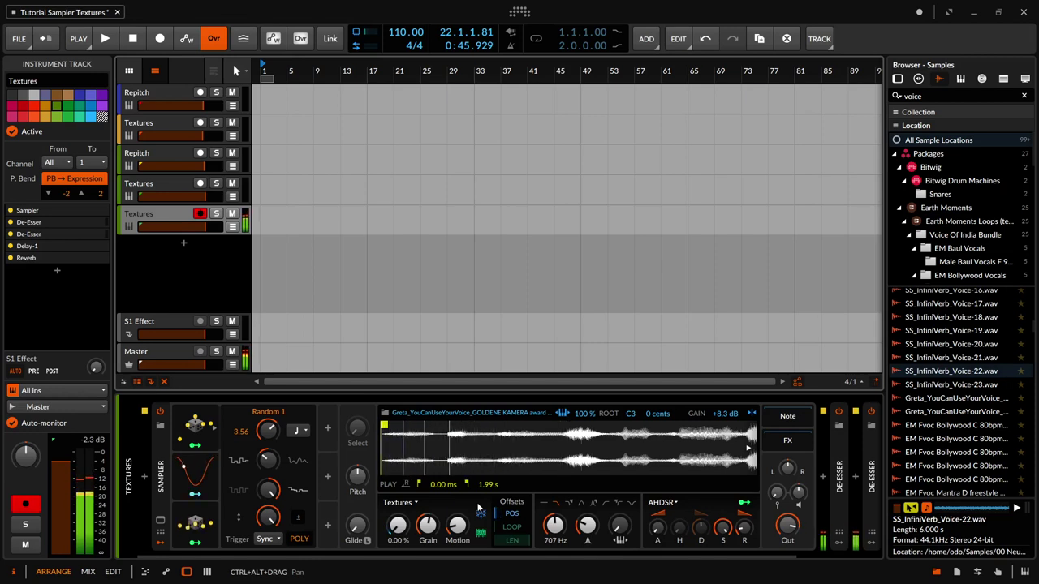
Step: Select the LFO modulator in the last track's Sampler and sweep the play position up to 75.2 % and back down to 5.60 %
{"action": "left_click", "coordinate": [201, 475]}
{"action": "left_click", "coordinate": [200, 476]}
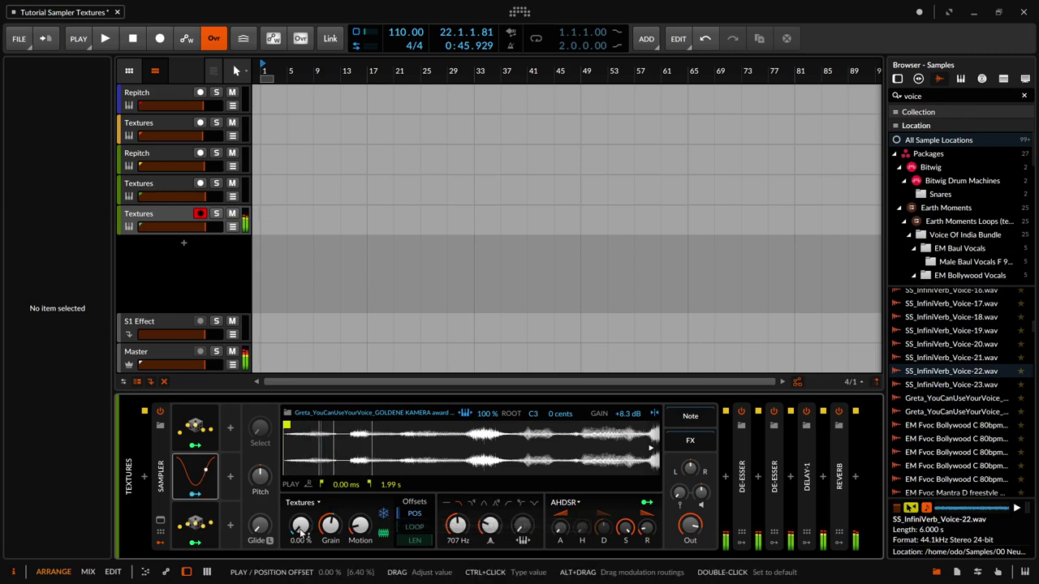
{"action": "left_click_drag", "start_coordinate": [300, 526], "coordinate": [300, 411]}
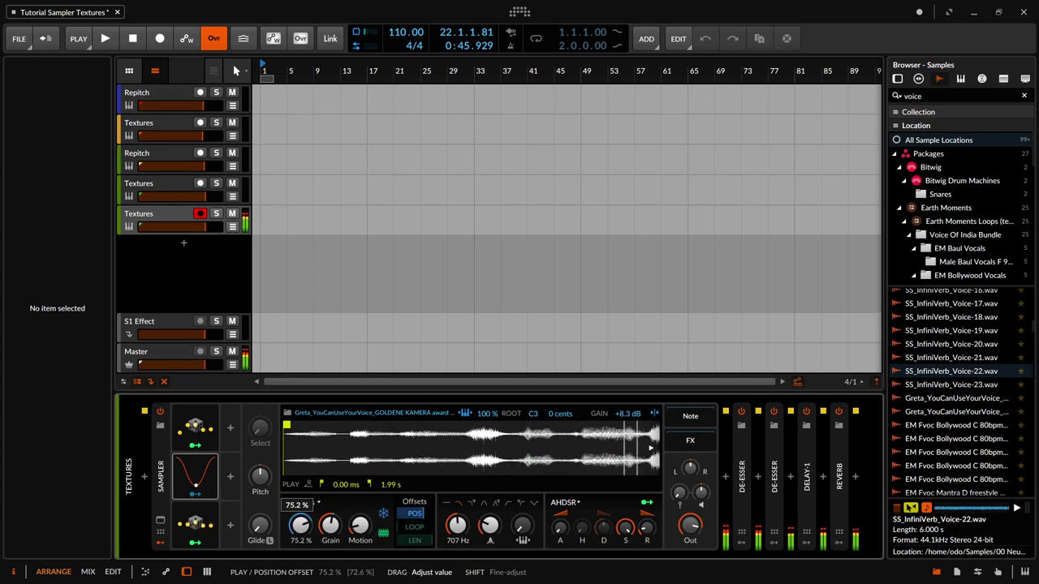
{"action": "left_click_drag", "start_coordinate": [301, 401], "coordinate": [300, 502]}
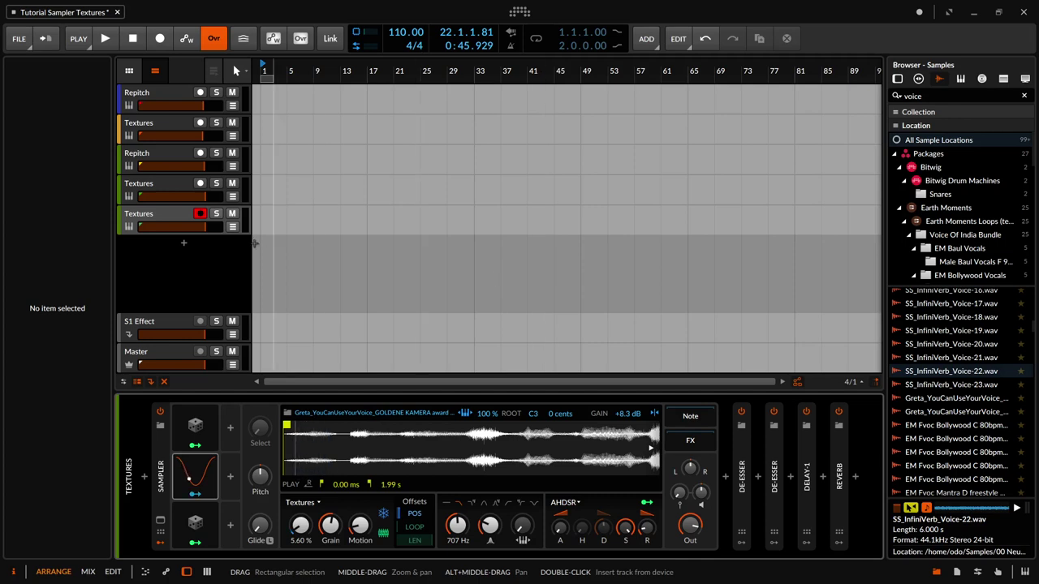
Step: On the unmodulated voice Textures track, lower the playback speed to 70.4 % and further to 5.60 %, adjusting grain size and motion
{"action": "left_click", "coordinate": [173, 186]}
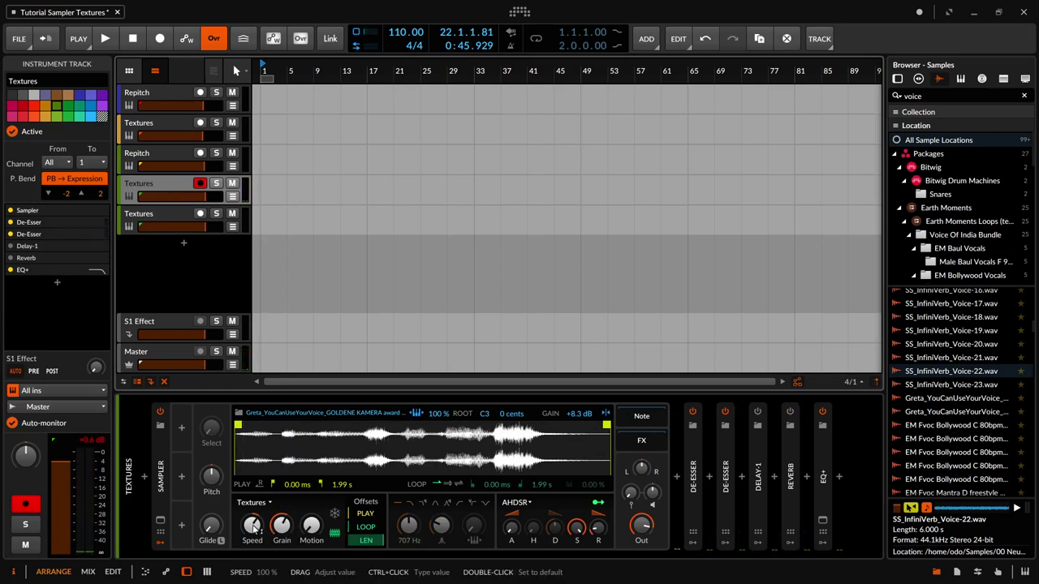
{"action": "left_click_drag", "start_coordinate": [252, 526], "coordinate": [252, 536]}
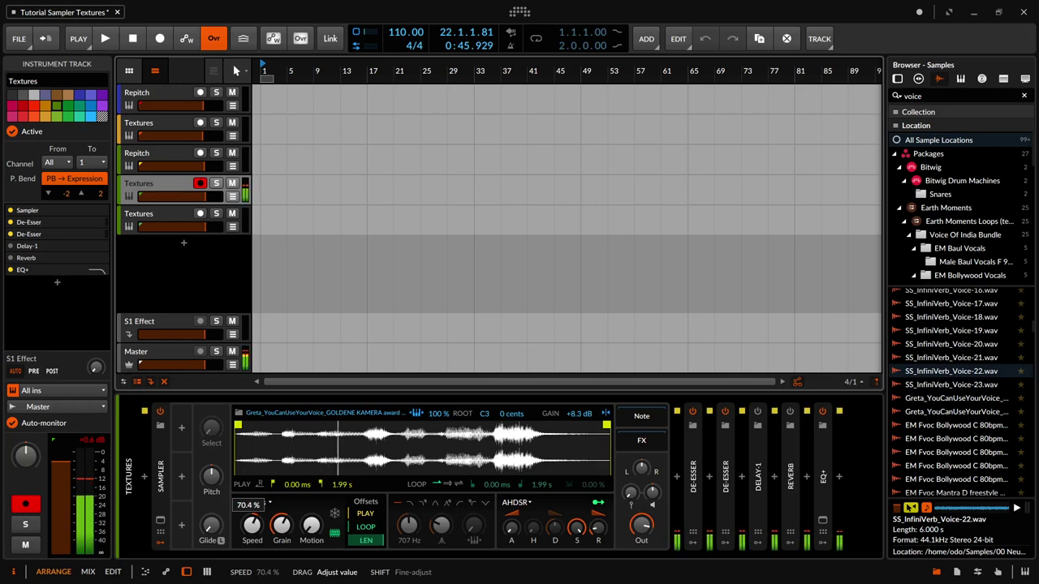
{"action": "left_click_drag", "start_coordinate": [252, 526], "coordinate": [253, 528]}
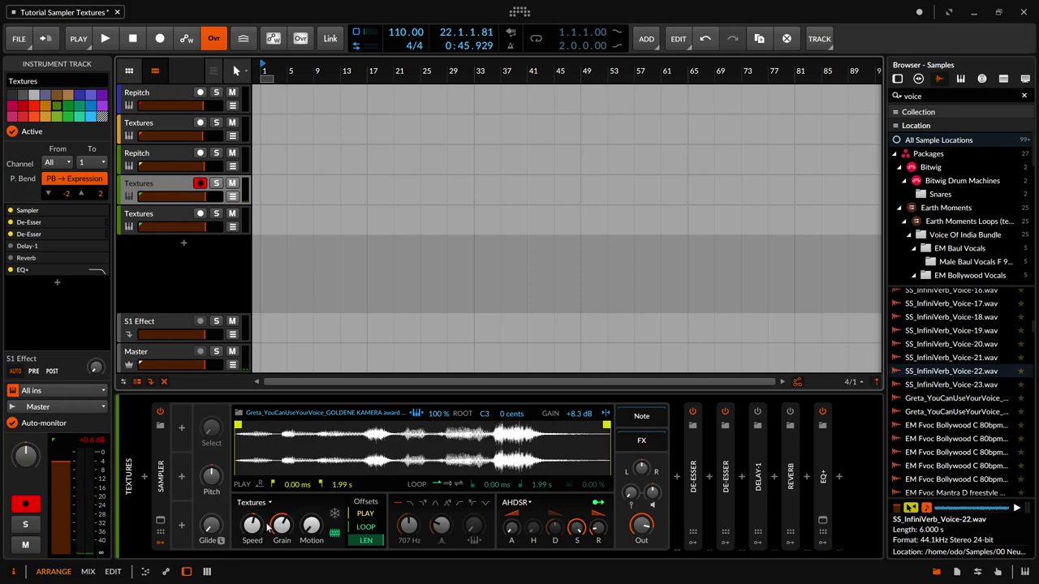
{"action": "left_click_drag", "start_coordinate": [281, 526], "coordinate": [251, 523]}
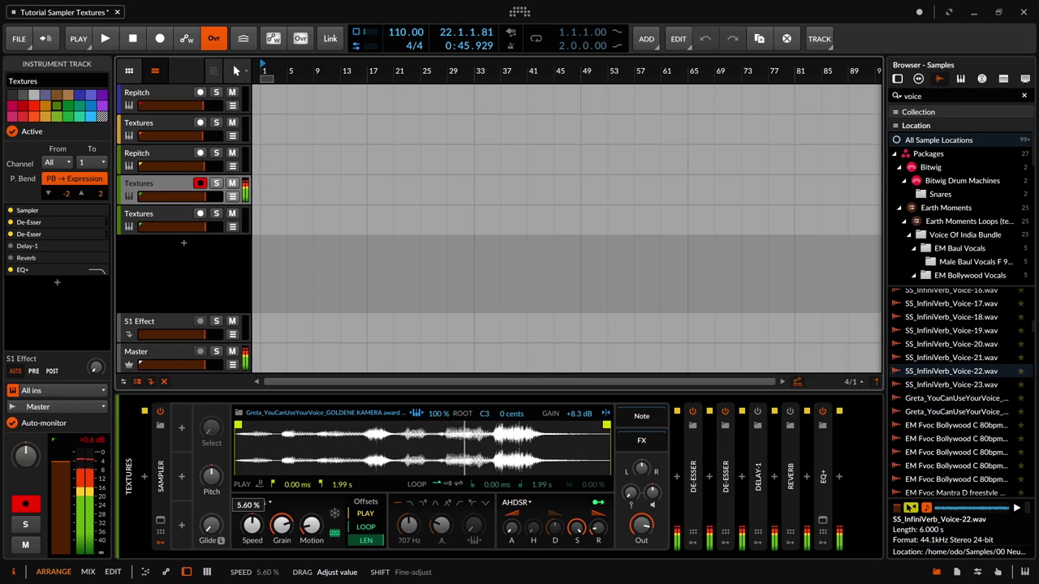
Step: Try a 76.3 ms grain size with speeds of 4.80 % and -4.00 %, ending on a shorter grain and 5.60 % speed
{"action": "mouse_move", "coordinate": [251, 523]}
{"action": "left_mouse_down"}
{"action": "mouse_move", "coordinate": [282, 521]}
{"action": "mouse_move", "coordinate": [282, 530]}
{"action": "mouse_move", "coordinate": [251, 525]}
{"action": "left_mouse_up"}
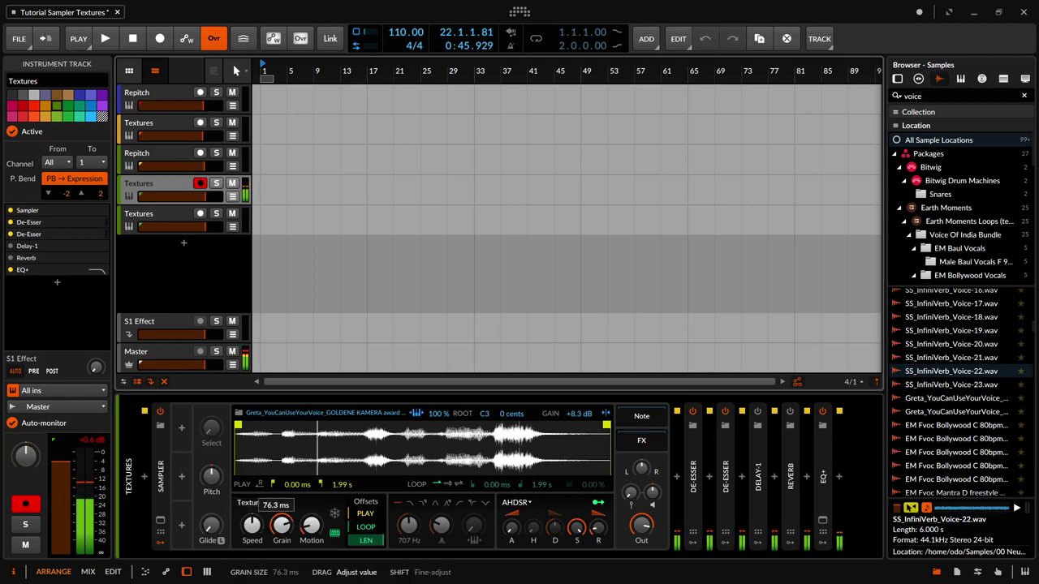
{"action": "left_click_drag", "start_coordinate": [282, 525], "coordinate": [252, 524]}
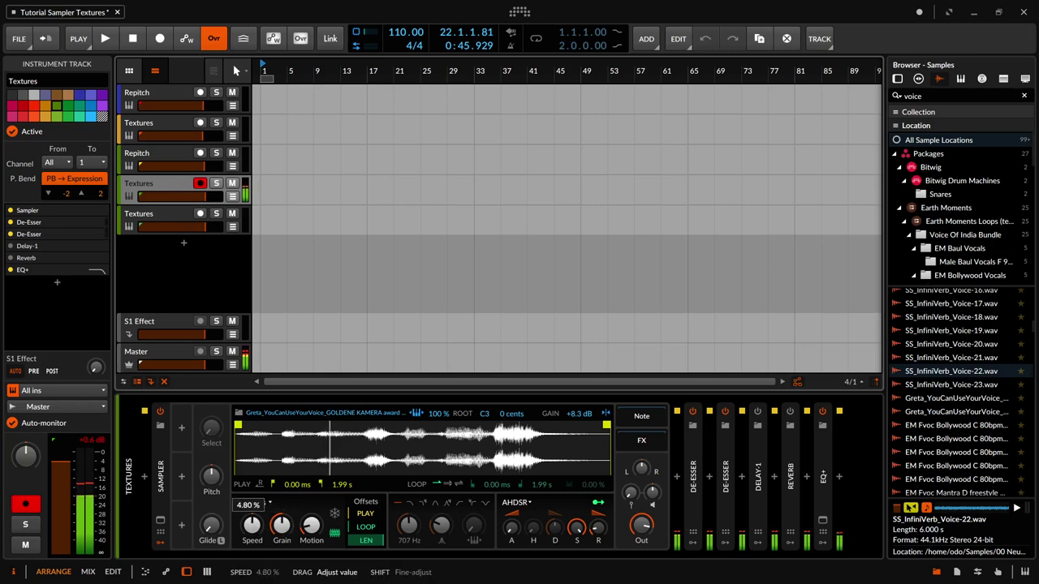
{"action": "left_click_drag", "start_coordinate": [275, 527], "coordinate": [250, 545]}
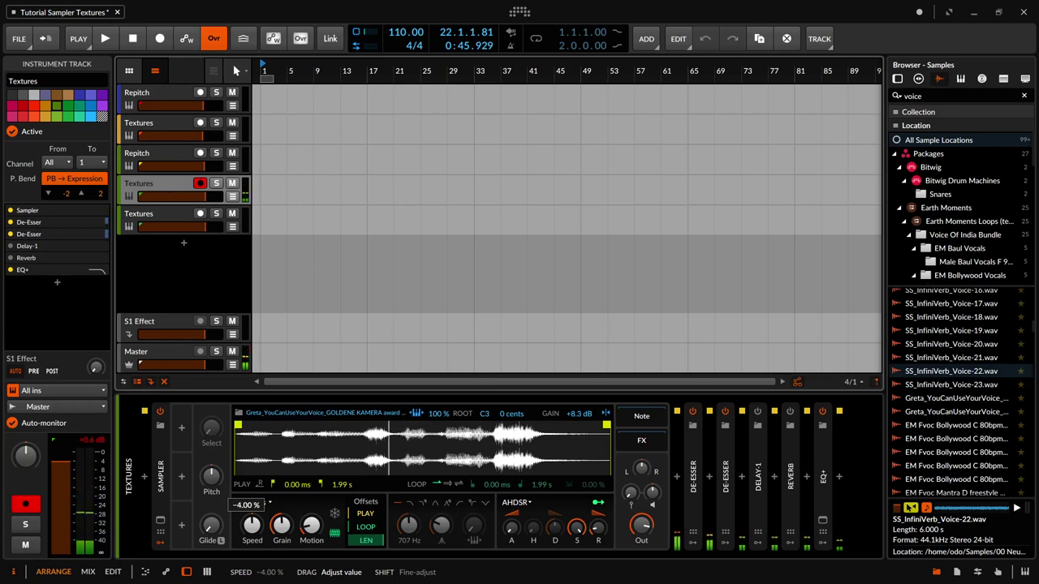
{"action": "left_click_drag", "start_coordinate": [251, 545], "coordinate": [281, 513]}
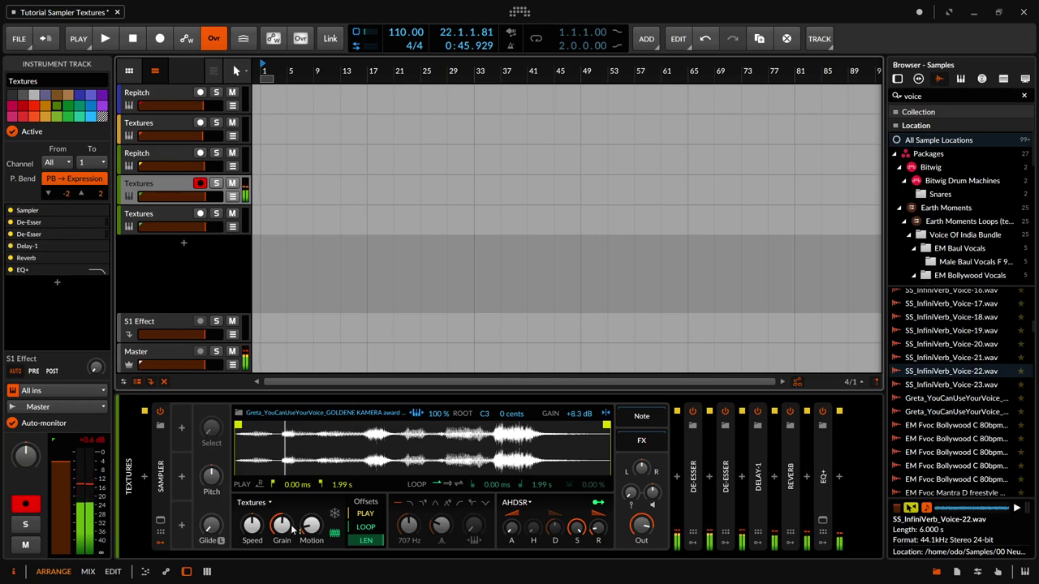
Step: Try a grain size of 11.5 ms, raise the playhead motion and reverse the playback speed to -27.2 %
{"action": "left_click_drag", "start_coordinate": [284, 527], "coordinate": [253, 526]}
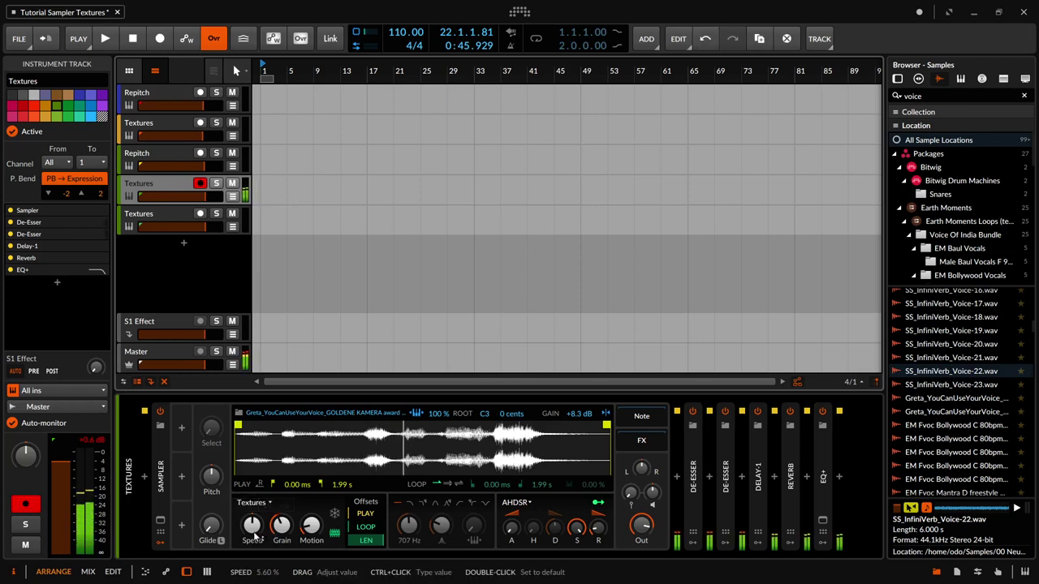
{"action": "left_click_drag", "start_coordinate": [252, 536], "coordinate": [252, 540]}
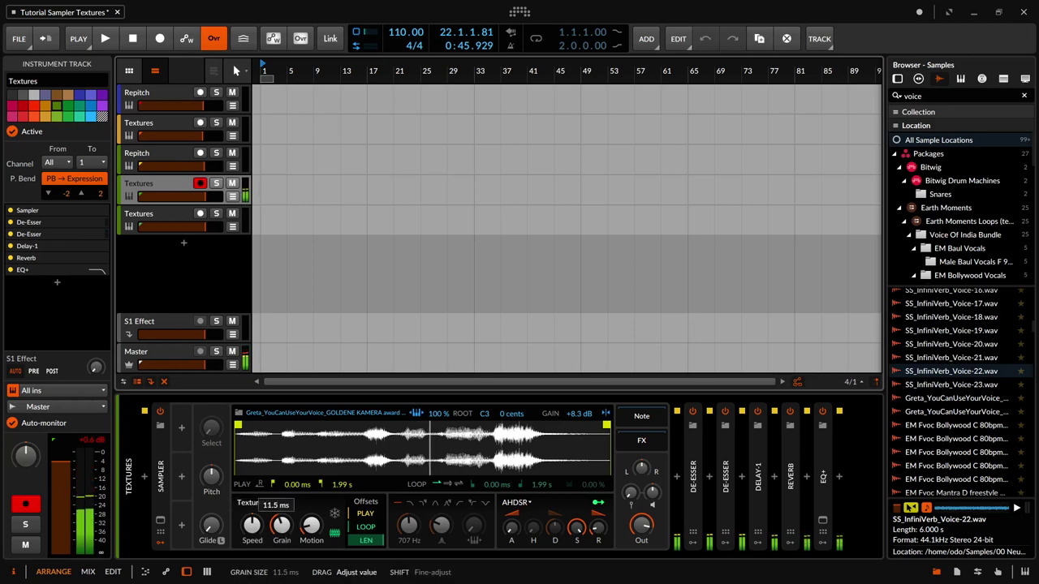
{"action": "left_click_drag", "start_coordinate": [281, 526], "coordinate": [312, 483]}
{"action": "left_click_drag", "start_coordinate": [280, 527], "coordinate": [252, 539]}
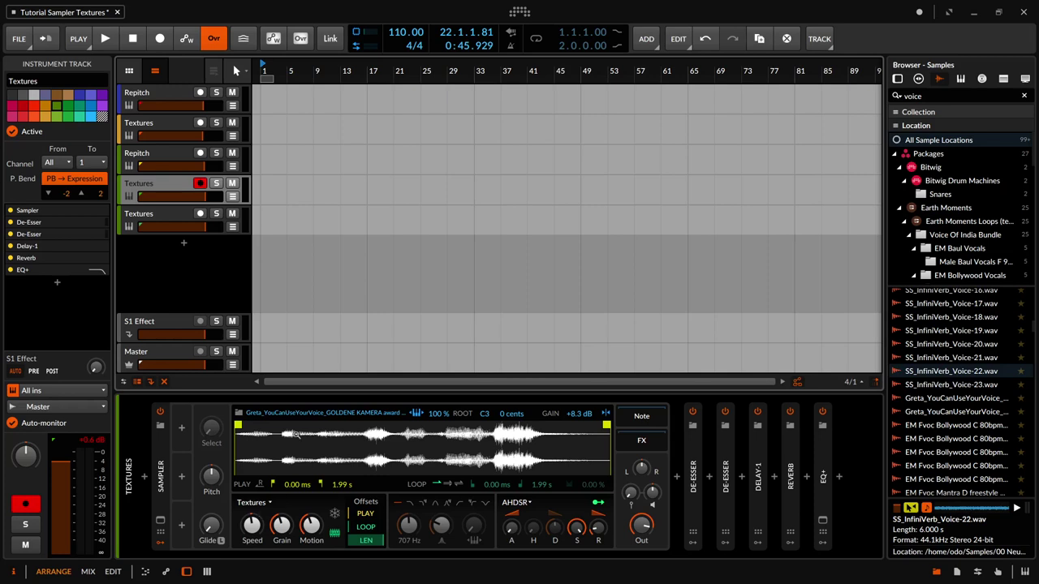
Step: Compare the modulated Textures track with the unmodulated one above it and raise the latter's playback speed above zero
{"action": "left_click", "coordinate": [167, 221]}
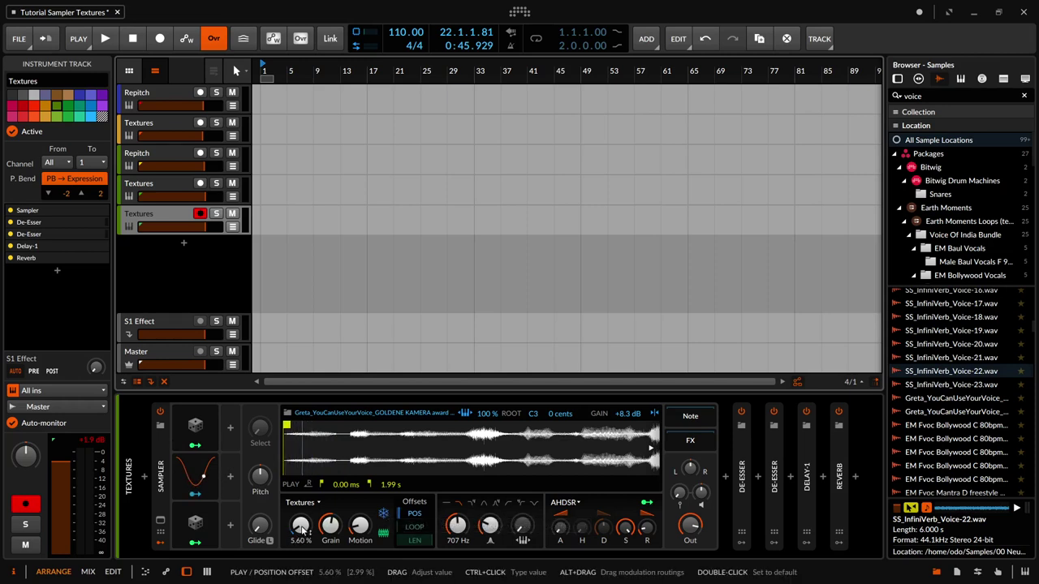
{"action": "left_click", "coordinate": [164, 185]}
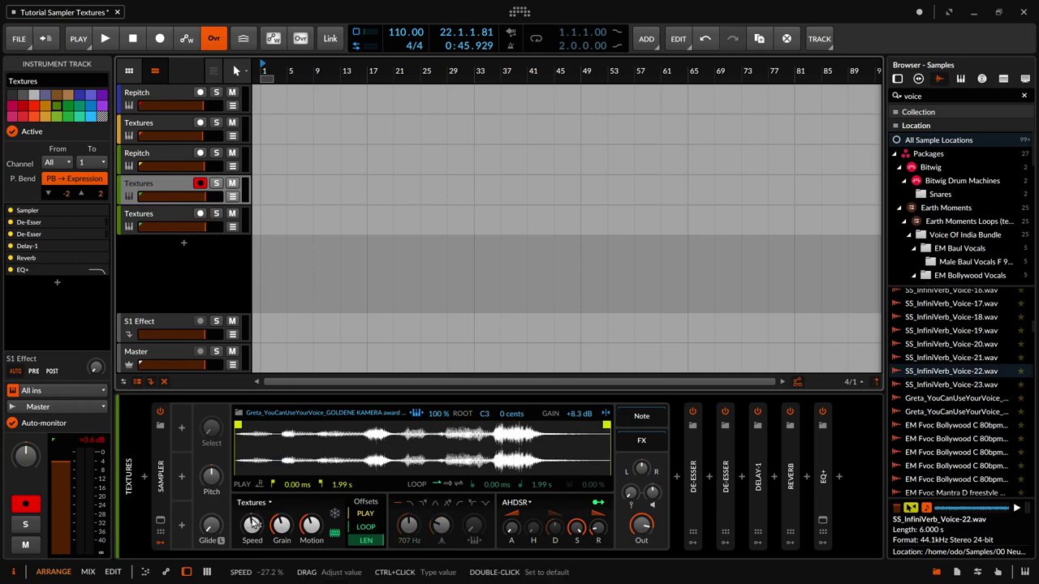
{"action": "left_click_drag", "start_coordinate": [253, 526], "coordinate": [255, 542]}
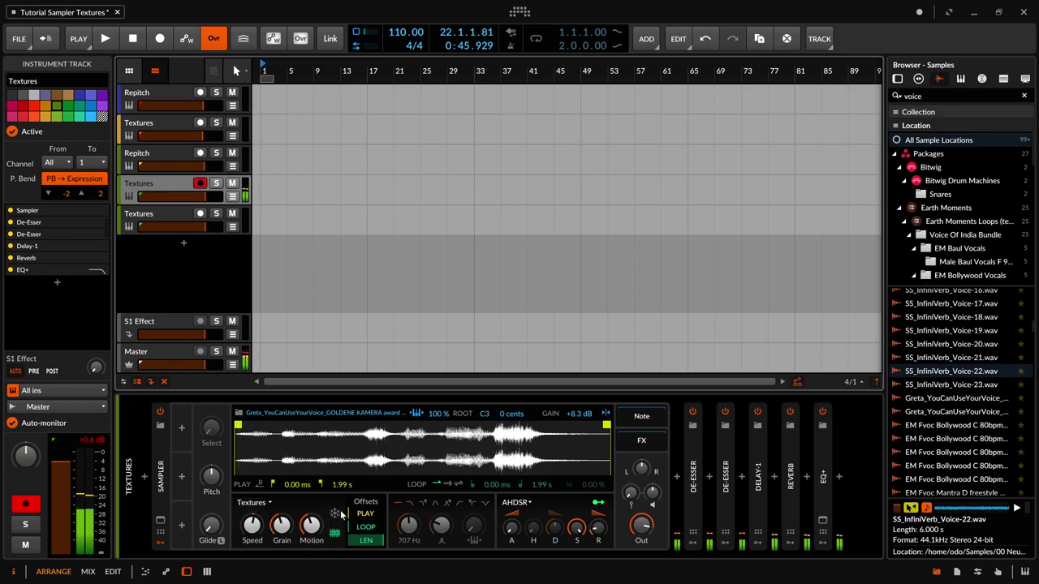
Step: Freeze the playhead on the unmodulated Textures track, remove its motion and scrub the position to 36.8 % with a 33.6 ms grain
{"action": "left_click", "coordinate": [314, 536]}
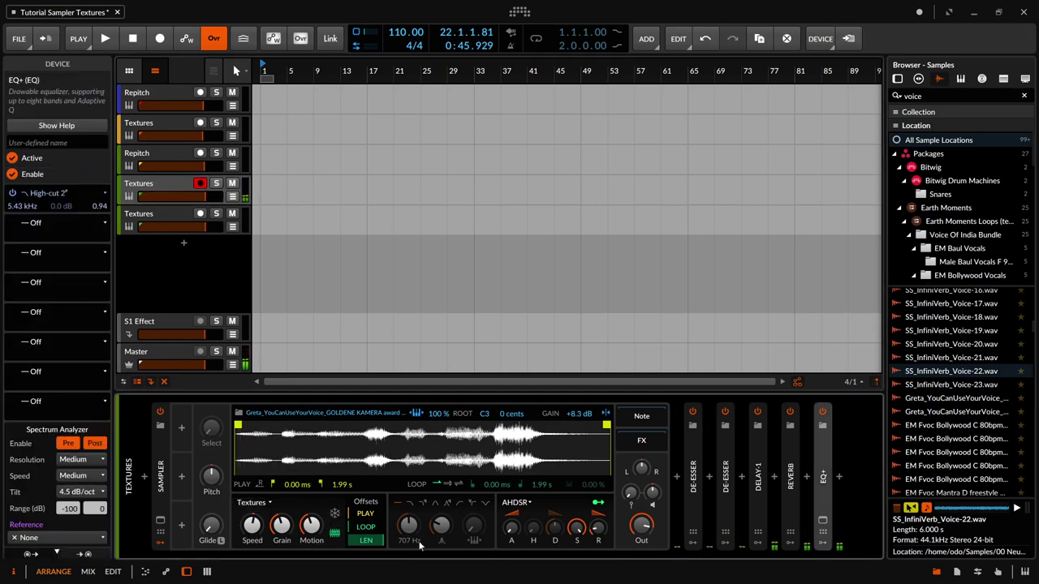
{"action": "left_click", "coordinate": [334, 513]}
{"action": "left_click_drag", "start_coordinate": [250, 529], "coordinate": [280, 531]}
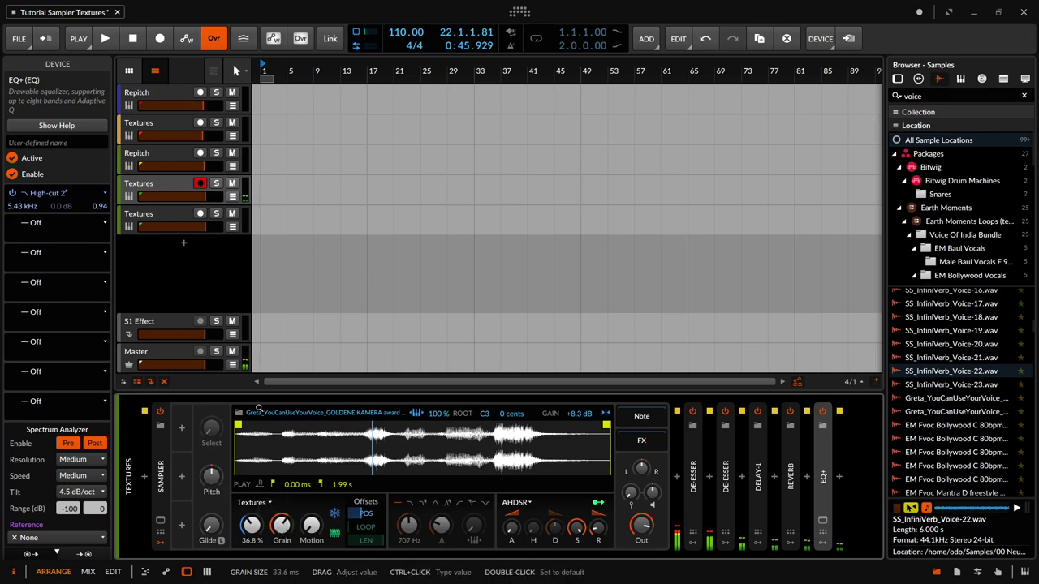
Step: Show the voice stacking and modulation settings of the Sampler on the last Textures track
{"action": "left_click", "coordinate": [162, 217]}
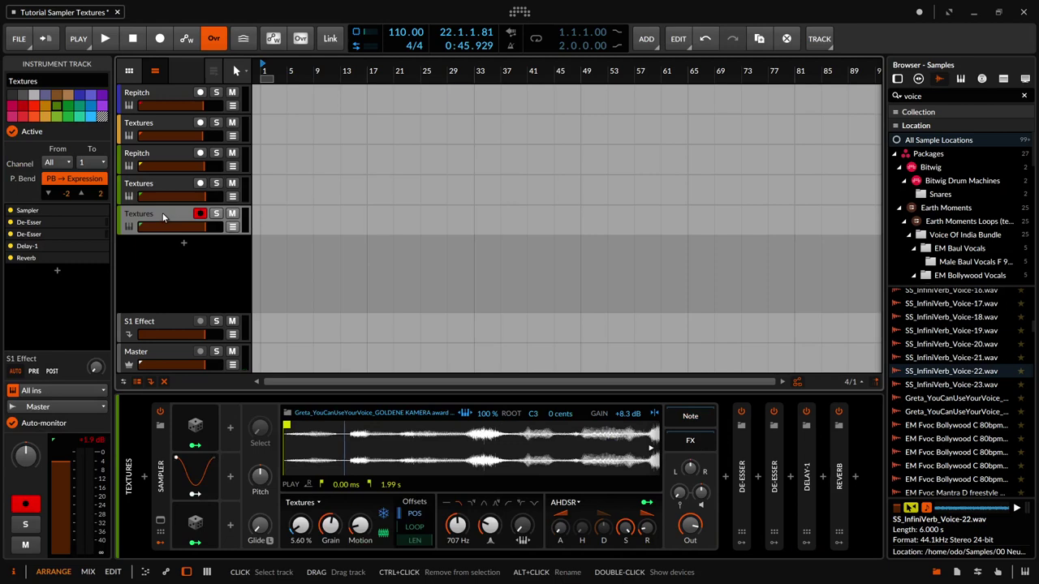
{"action": "left_click", "coordinate": [161, 499]}
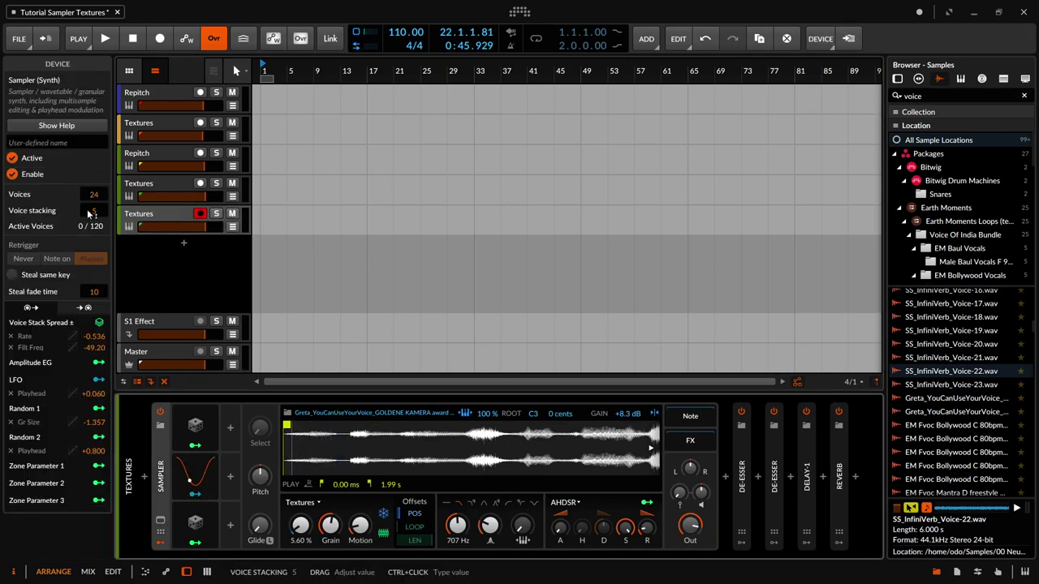